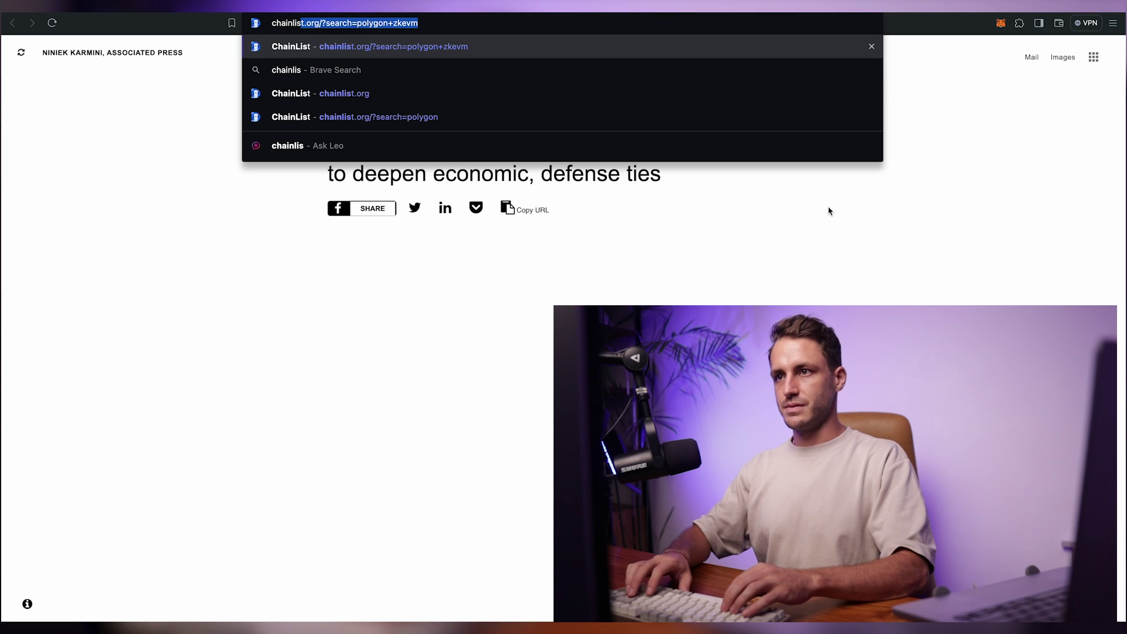
Step: Load chainlist.org and search 'zksyn' to find zkSync Mainnet (ChainID 324)
key(Right)
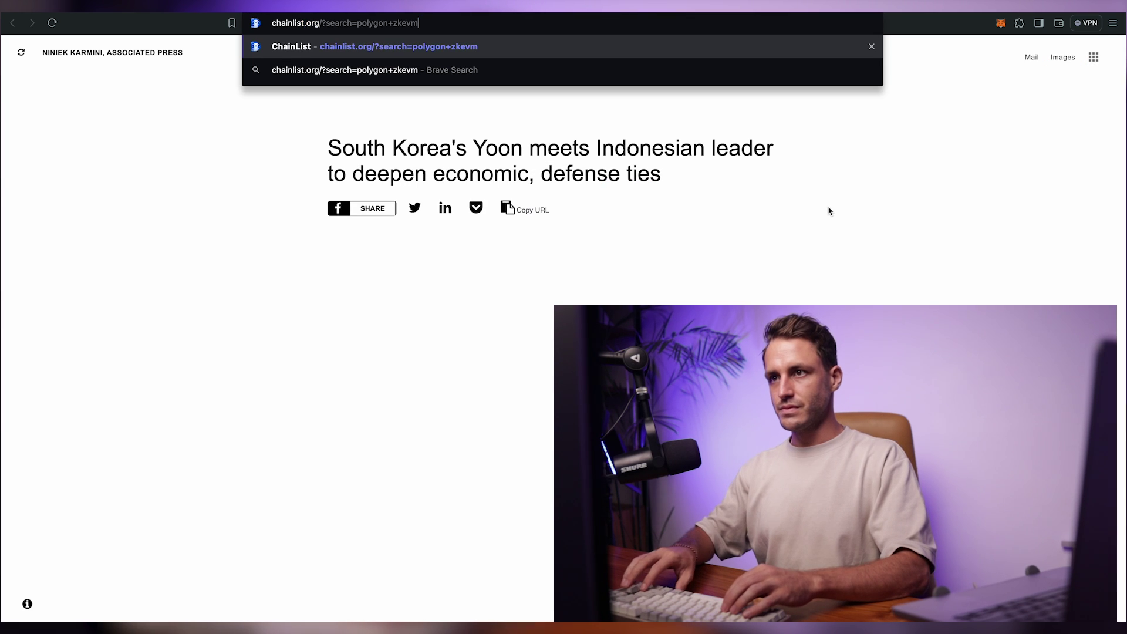
key(BackSpace)
key(BackSpace)
key(Return)
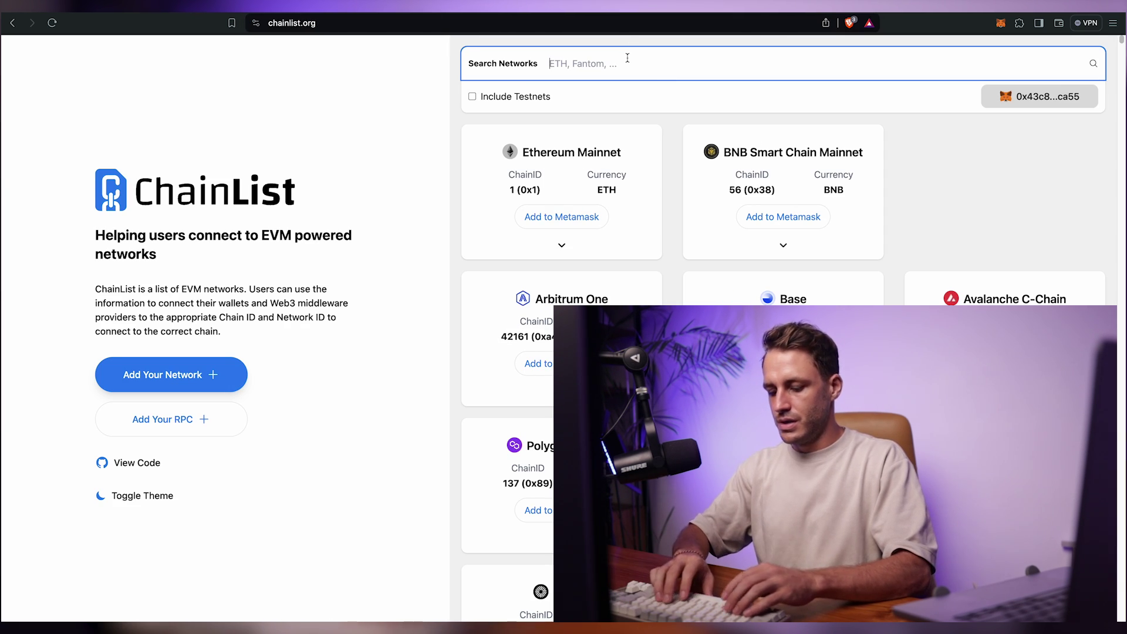
text(zksync)
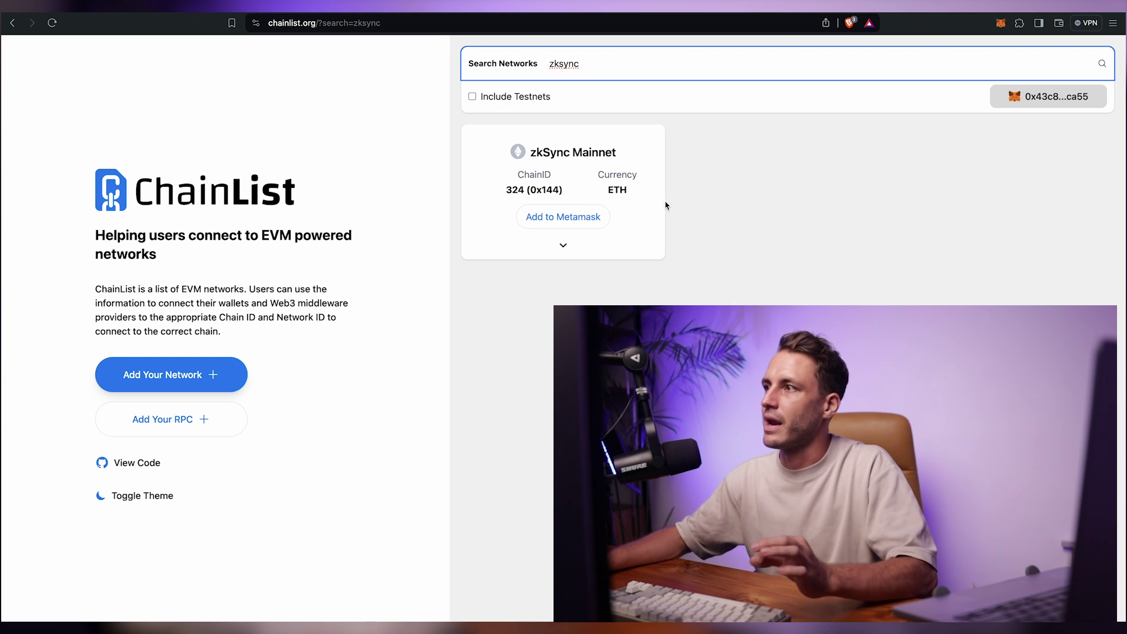
Step: Switch MetaMask to the zkSync network, which holds 0.0018 ETH
click(998, 23)
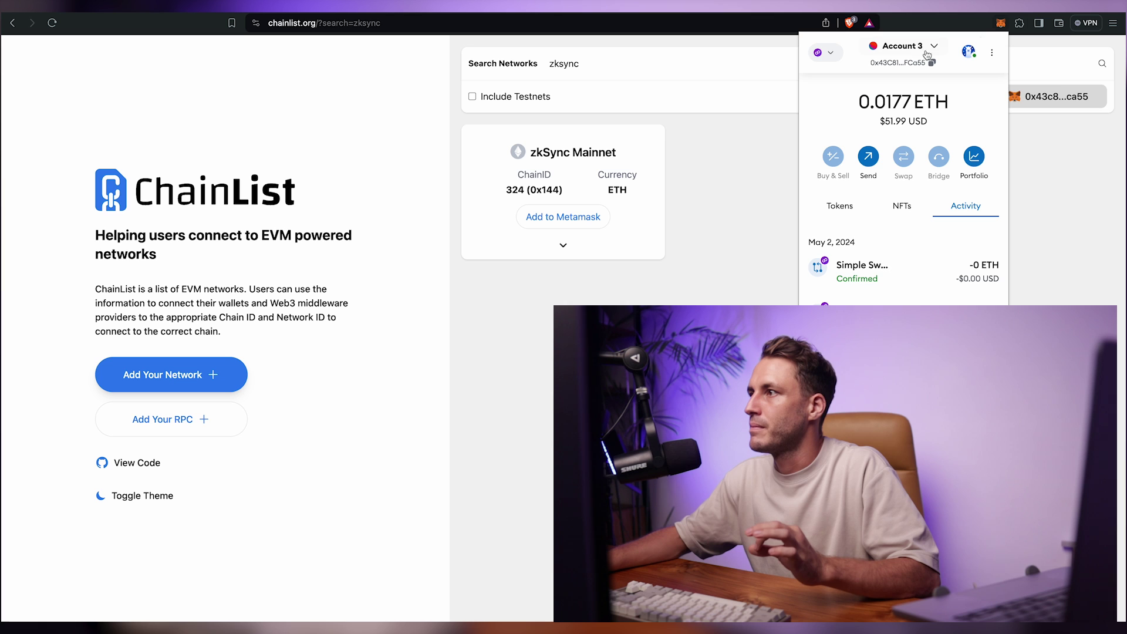
click(827, 53)
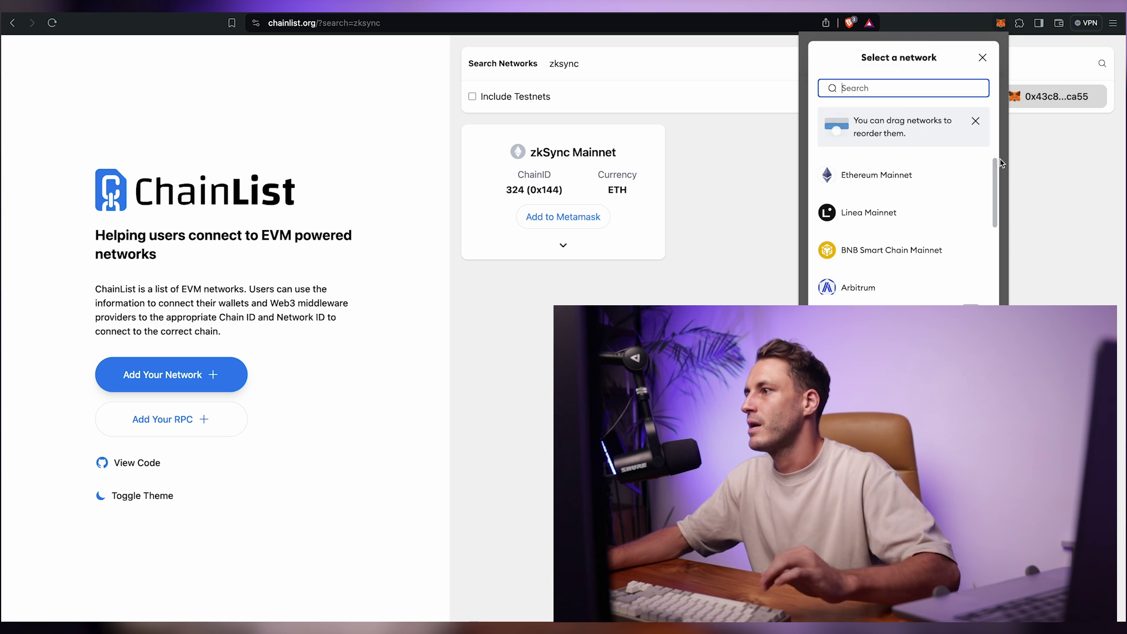
text(zk)
click(875, 137)
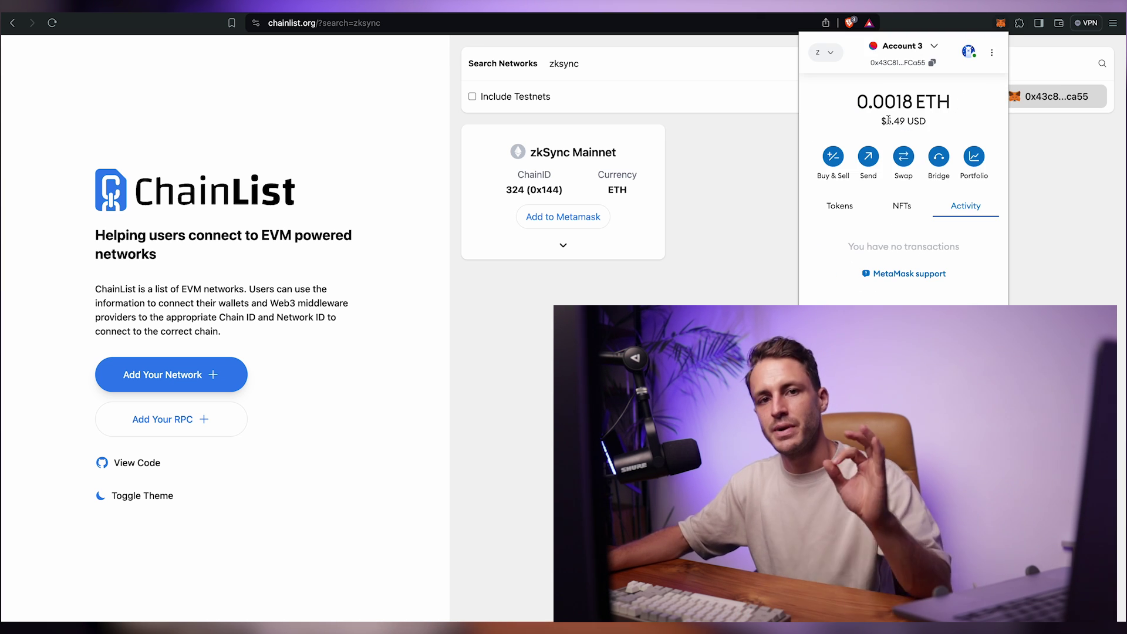
click(1080, 204)
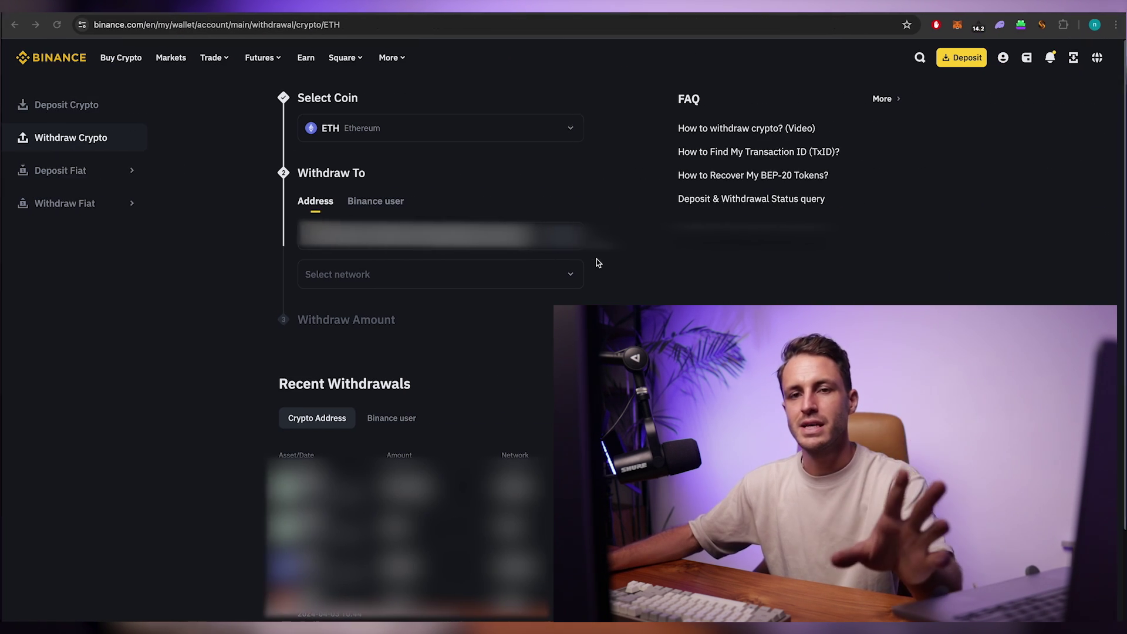
Step: Set the Binance ETH withdrawal network to ZKSYNCERA, then return to Brave
click(363, 274)
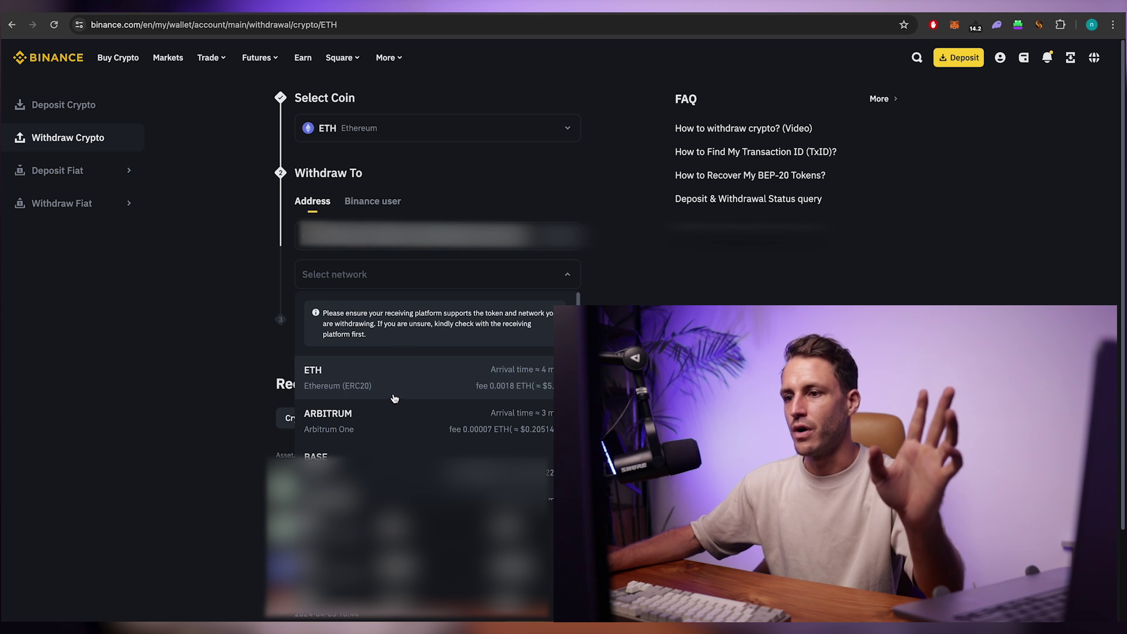
scroll(390, 397, down, 3)
scroll(399, 443, down, 3)
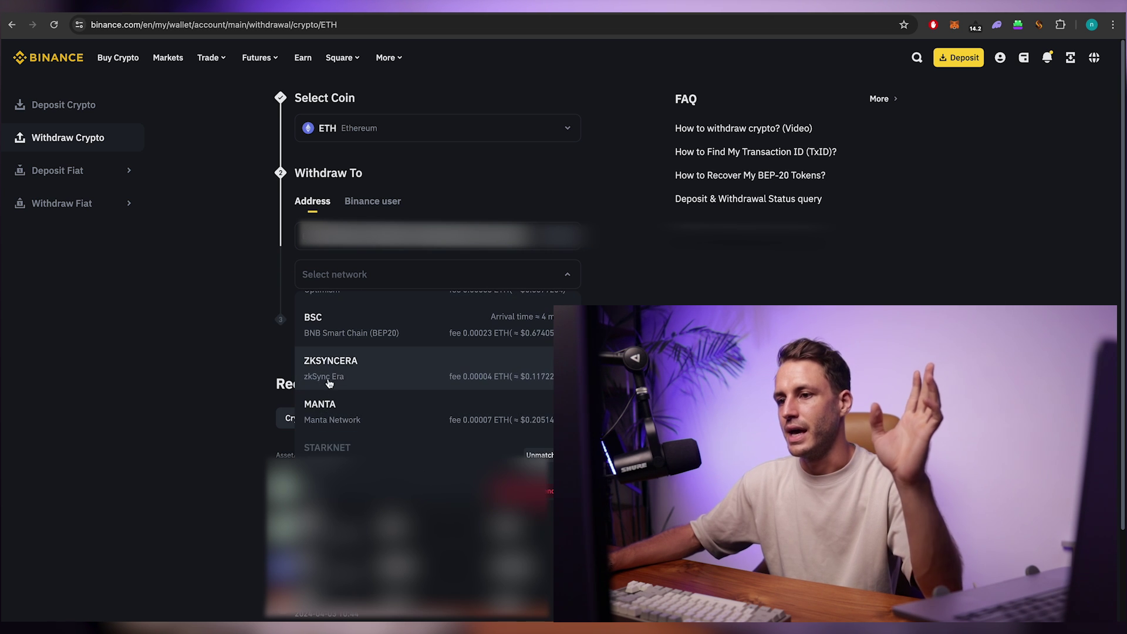
click(382, 377)
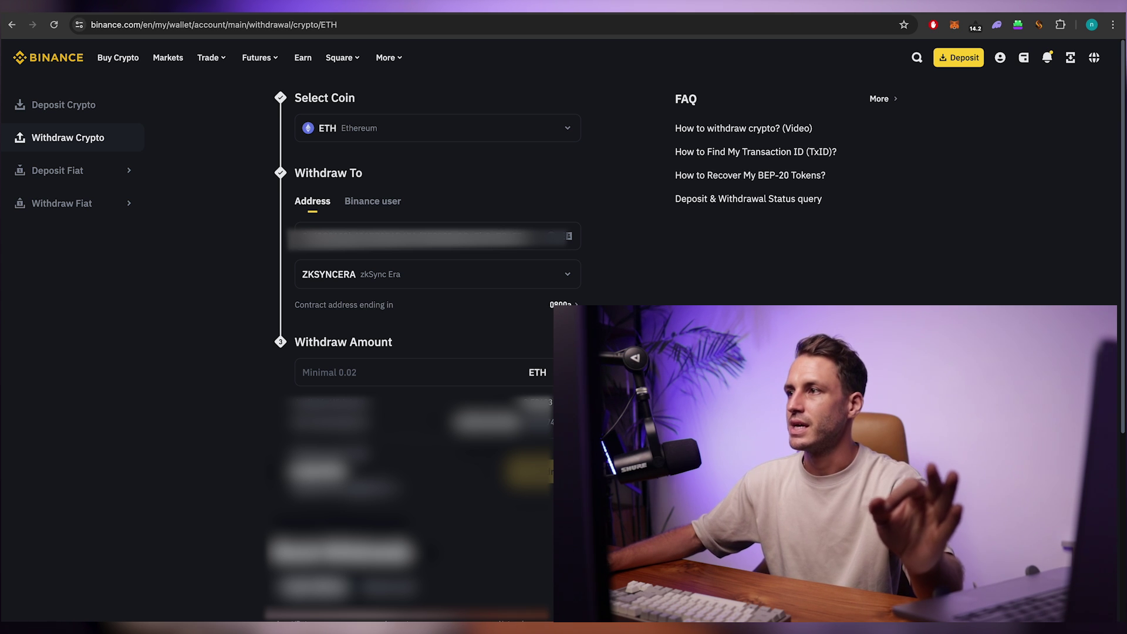
key(ctrl+Left)
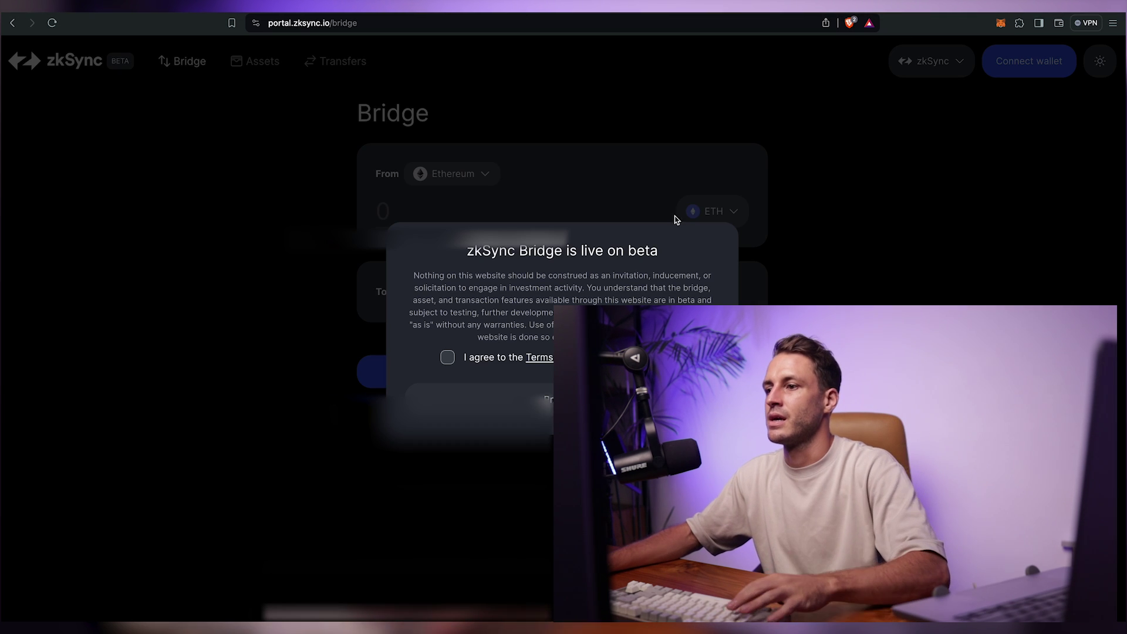
Step: Accept the zkSync Bridge beta terms and get the connected MetaMask wallet address
click(447, 357)
click(470, 401)
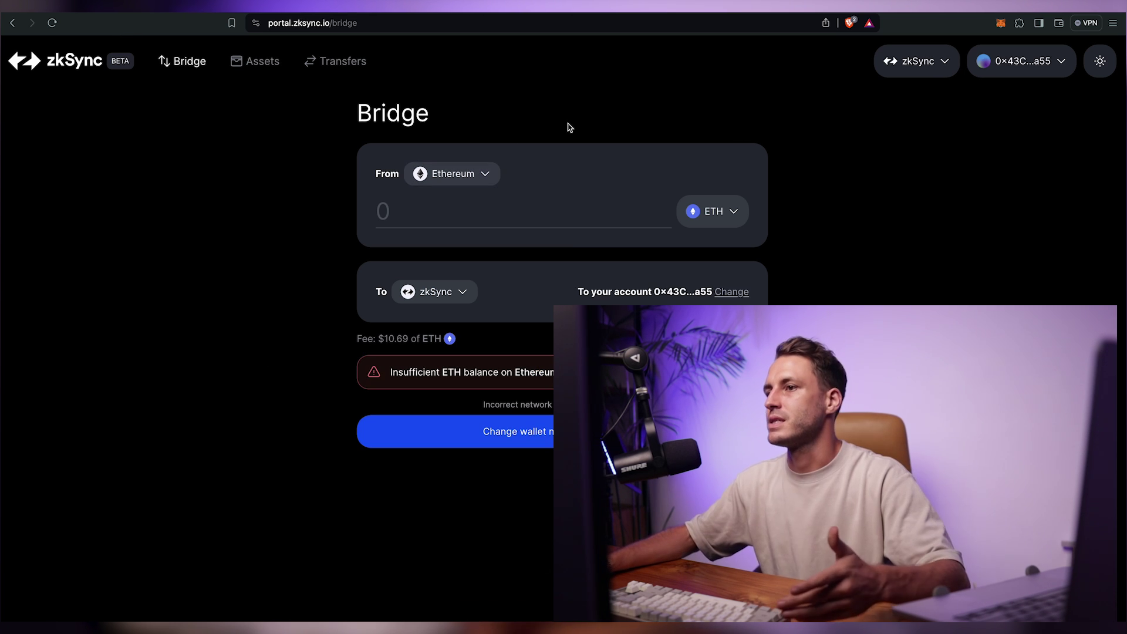
click(1002, 24)
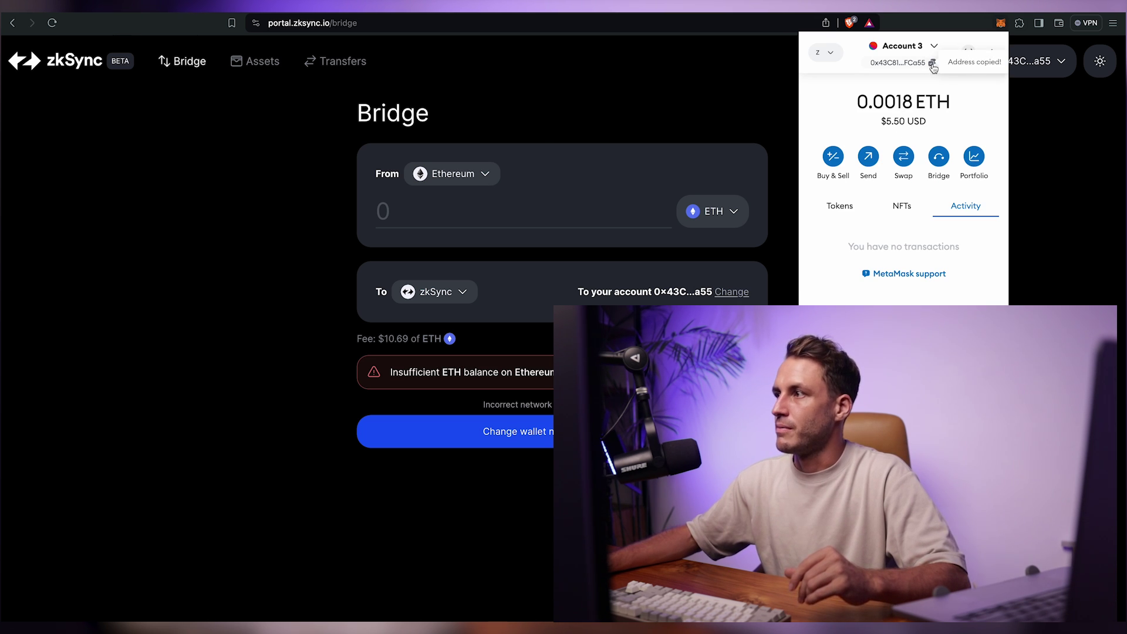
click(604, 104)
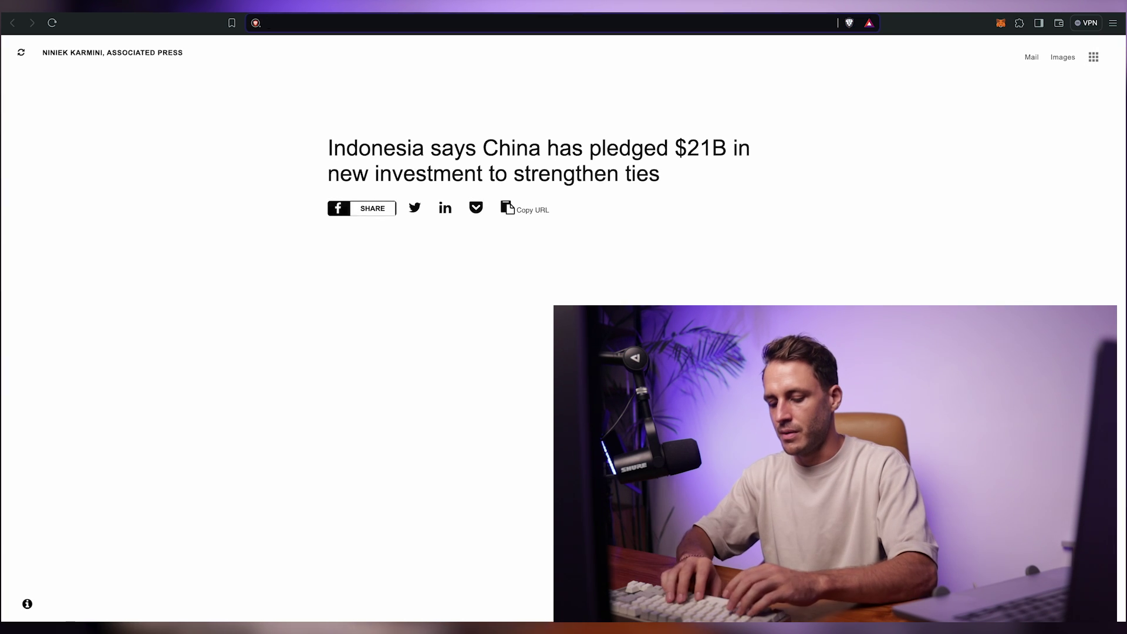
Step: Go to debank.com and view the profile portfolio totalling $69
key(ctrl+l)
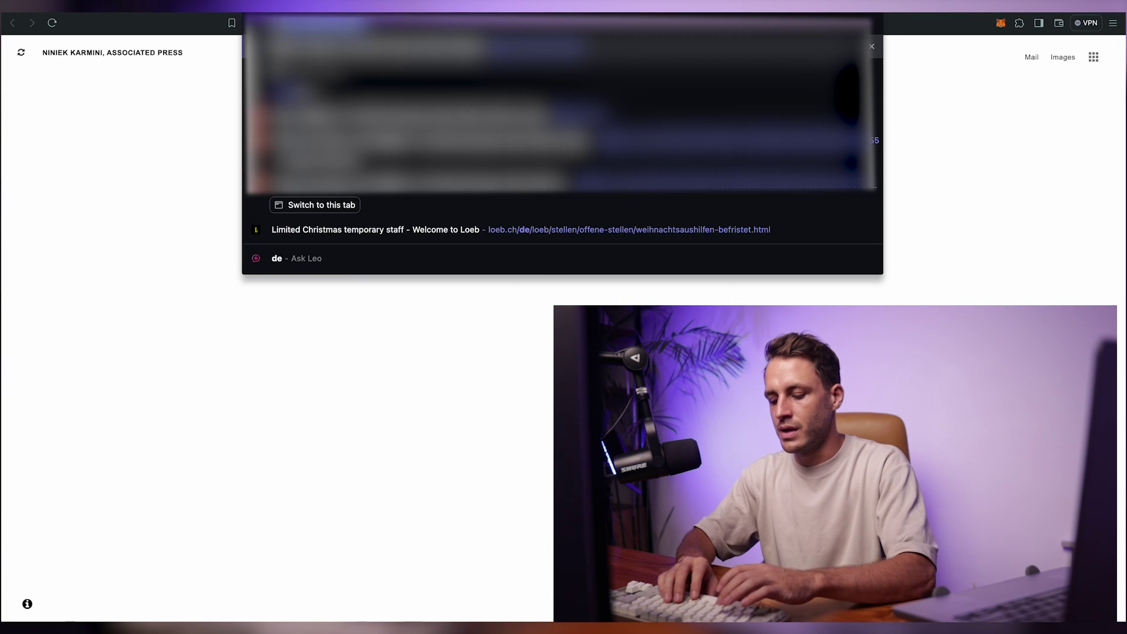
key(Return)
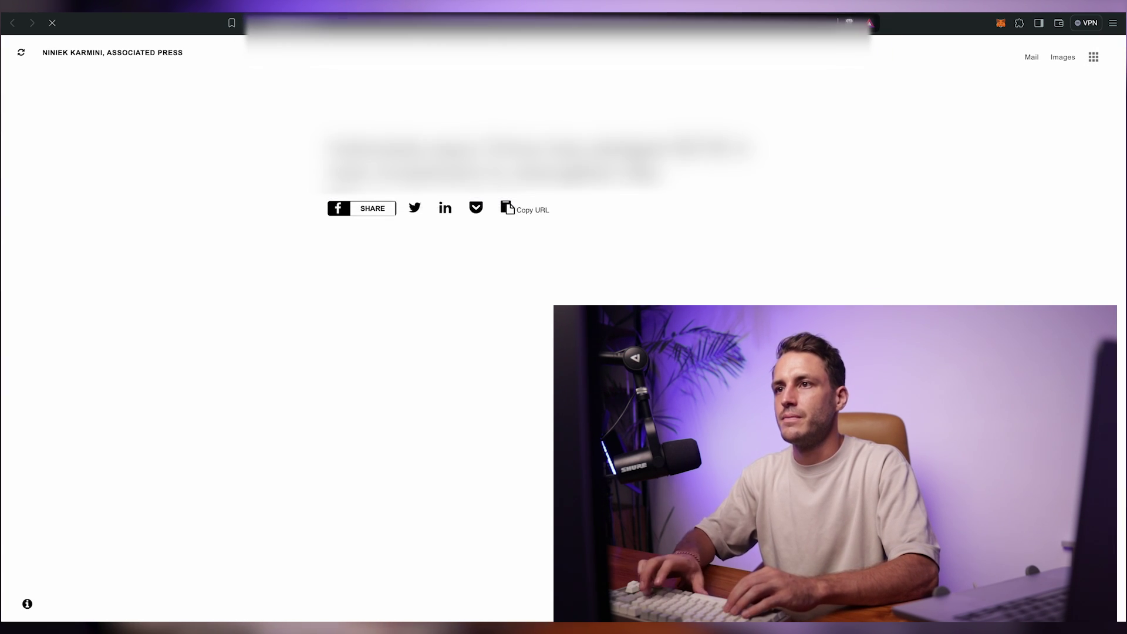
click(267, 139)
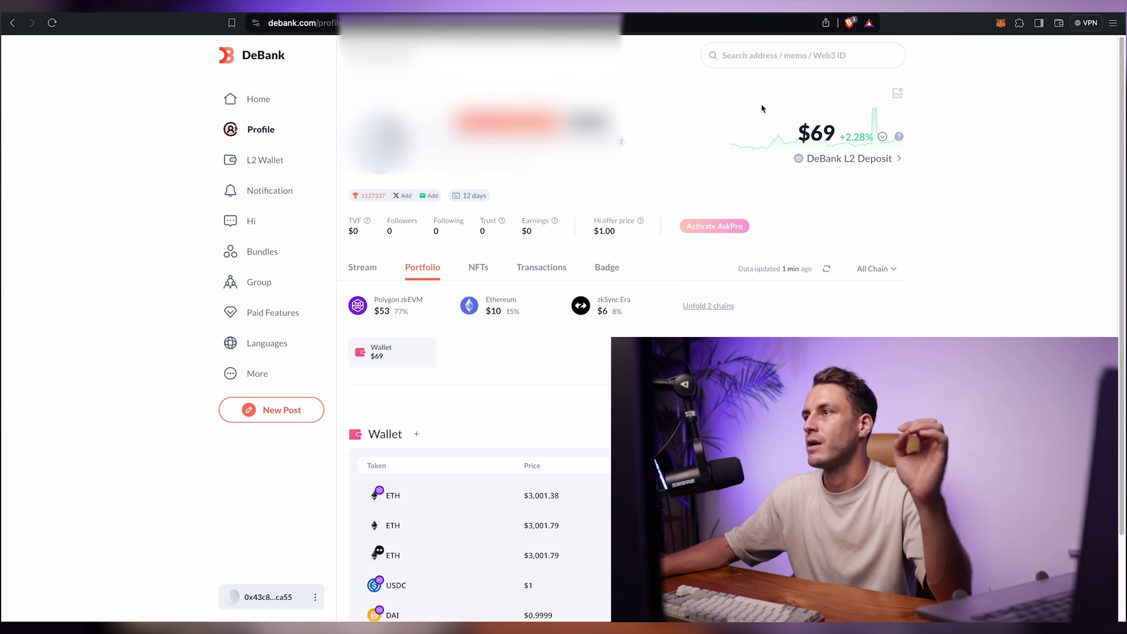
Step: In the rhino.fi app, bridge .014 ETH from Polygon zkEVM to zkSync Era
key(ctrl+Tab)
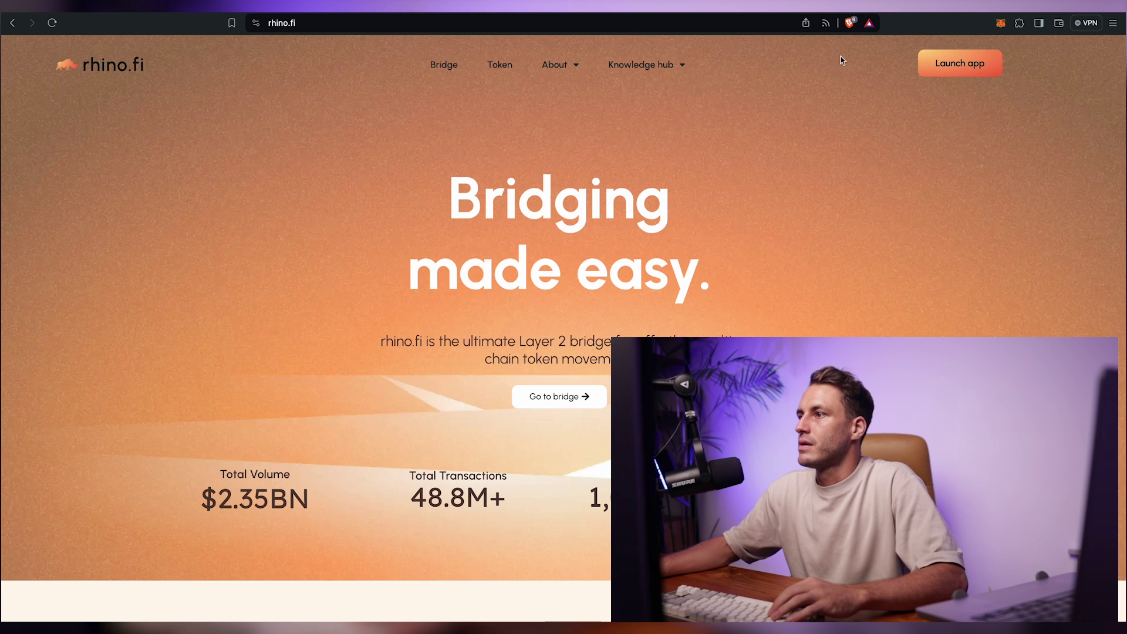
click(963, 63)
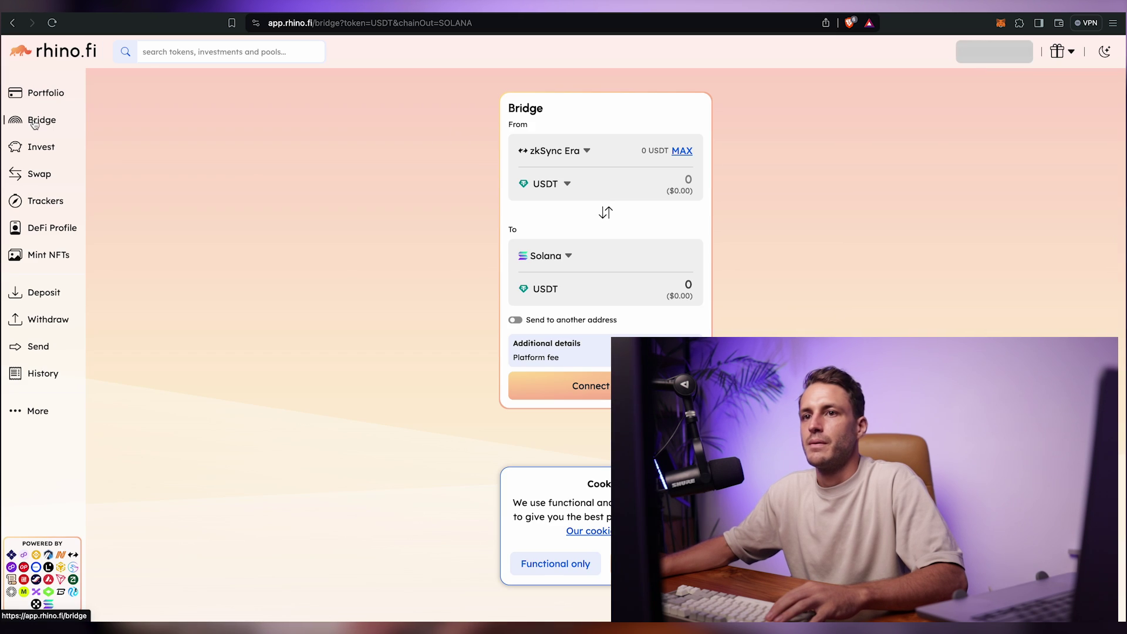
click(549, 151)
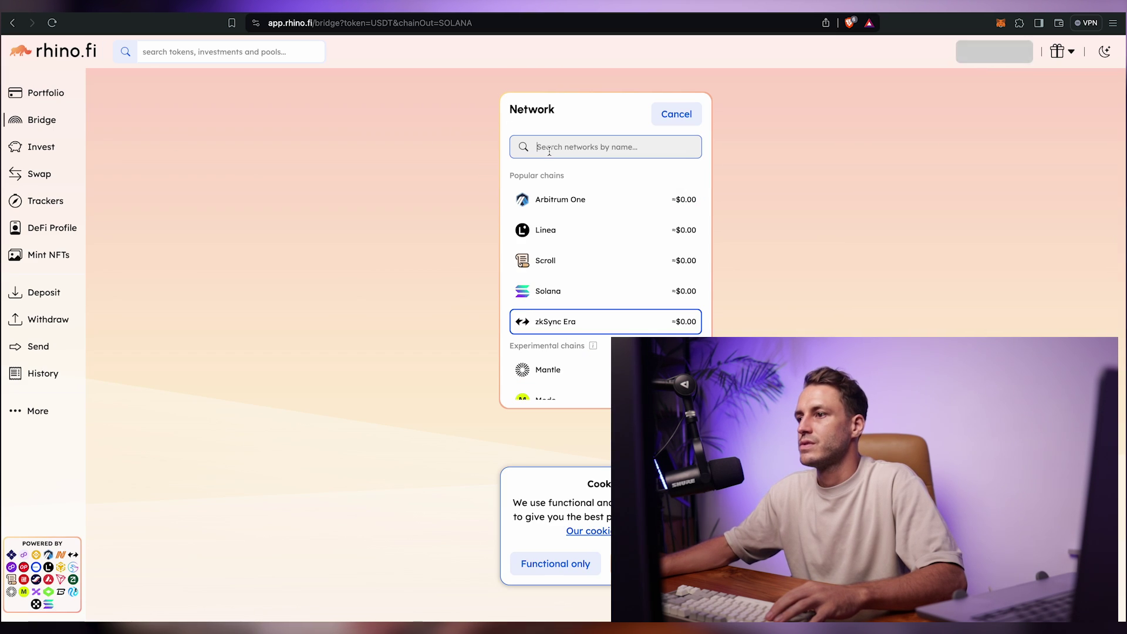
text(poly)
click(461, 228)
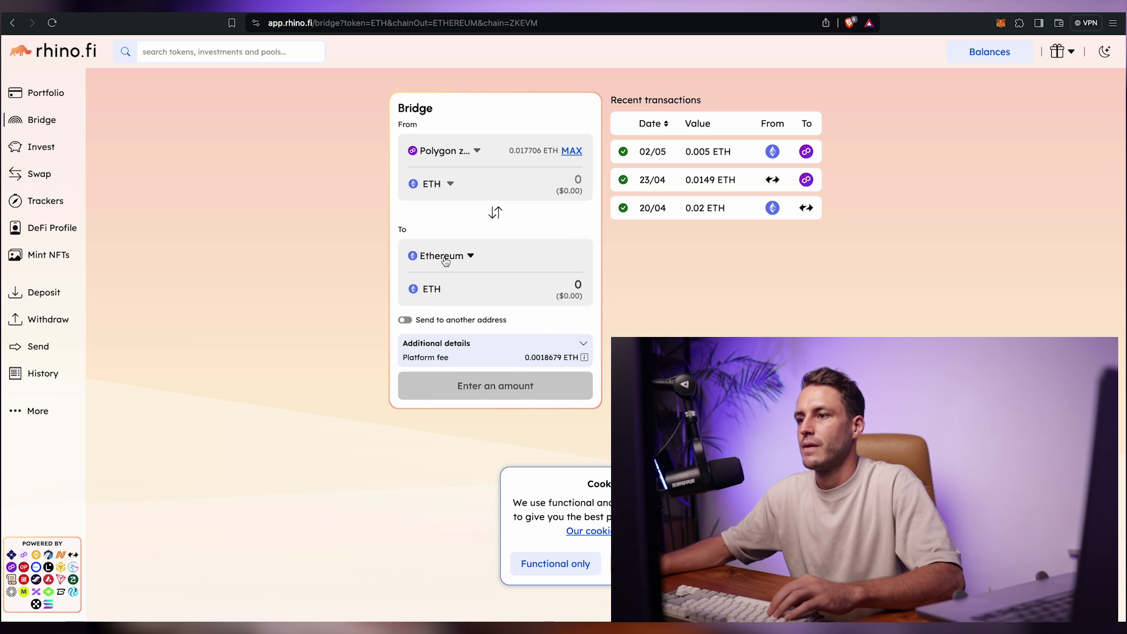
click(446, 262)
click(464, 210)
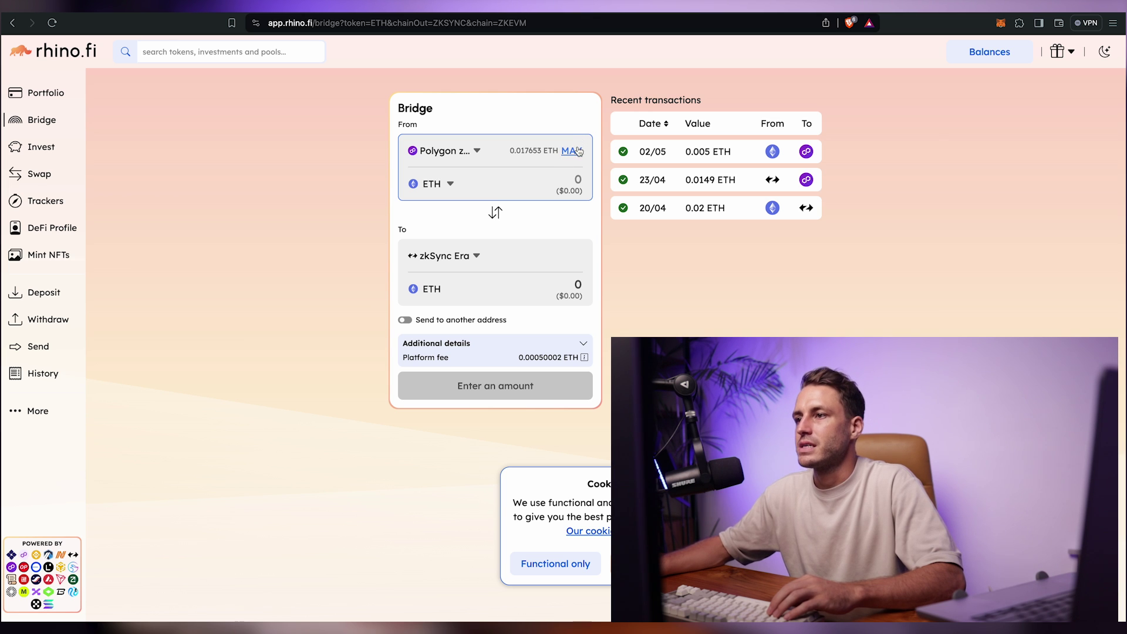
text(.01)
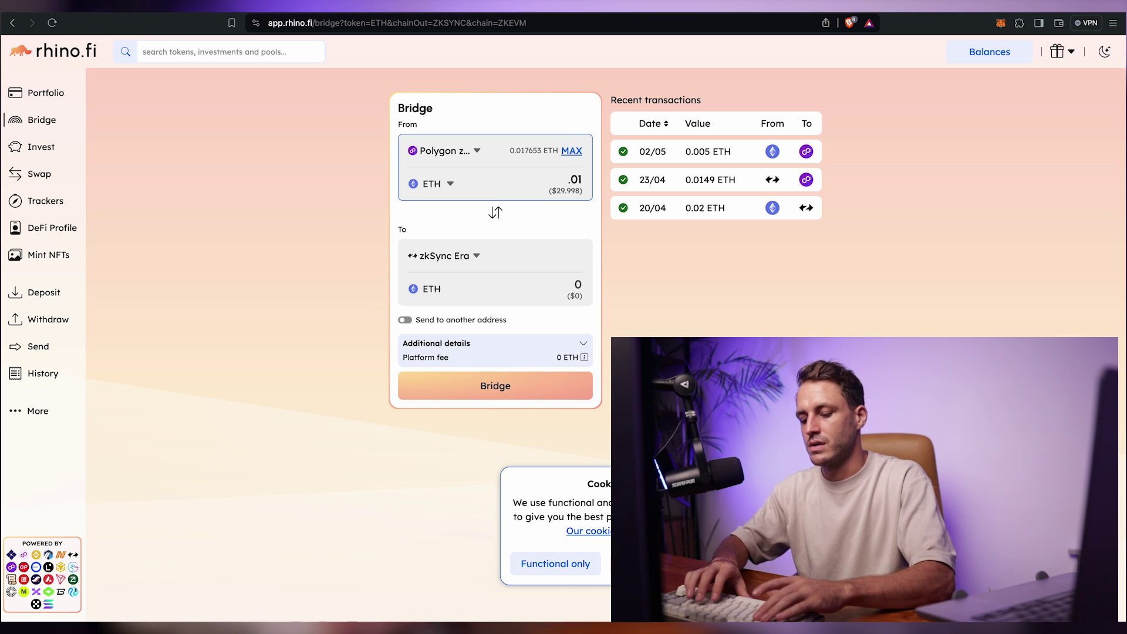
text(3)
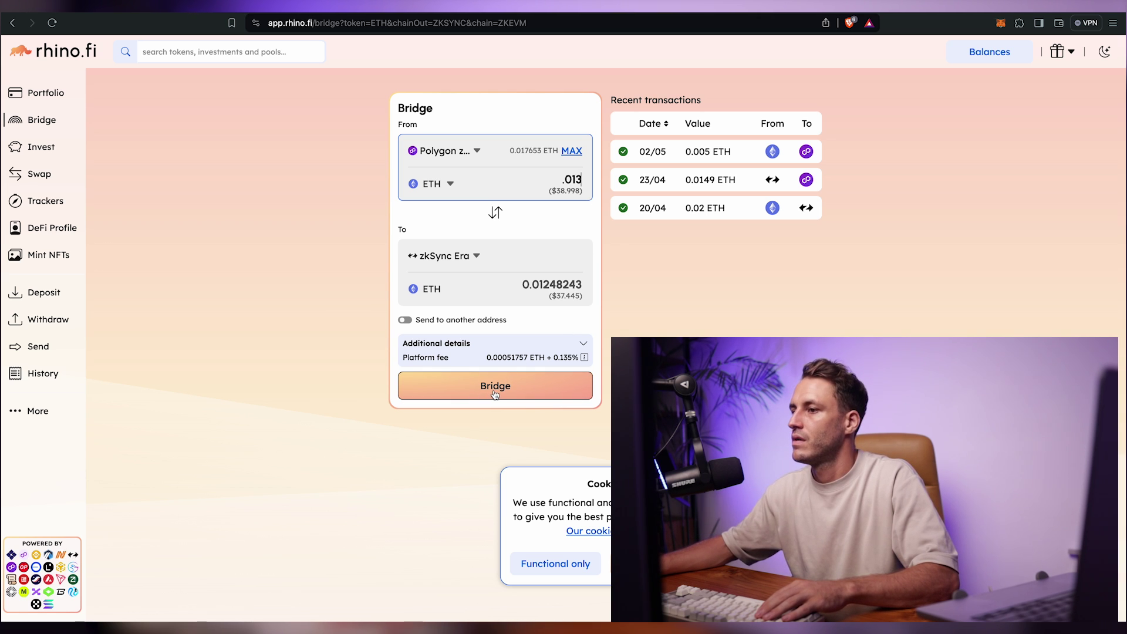
key(BackSpace)
text(4)
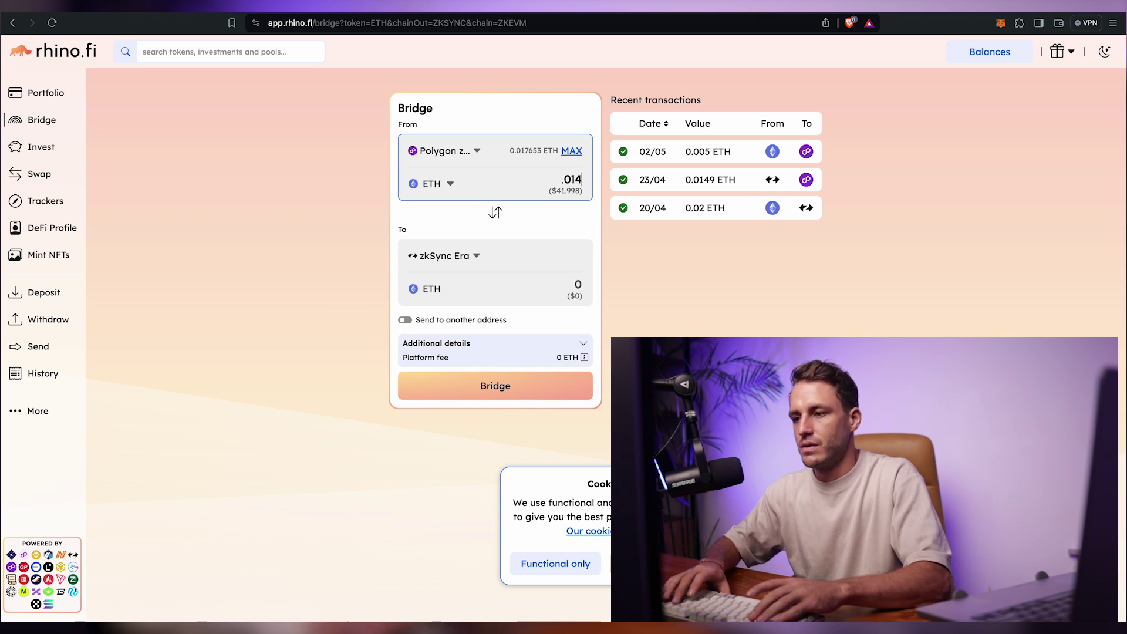
Step: Start the .014 ETH bridge, approve the Polygon zkEVM switch, and confirm the deposit
click(497, 389)
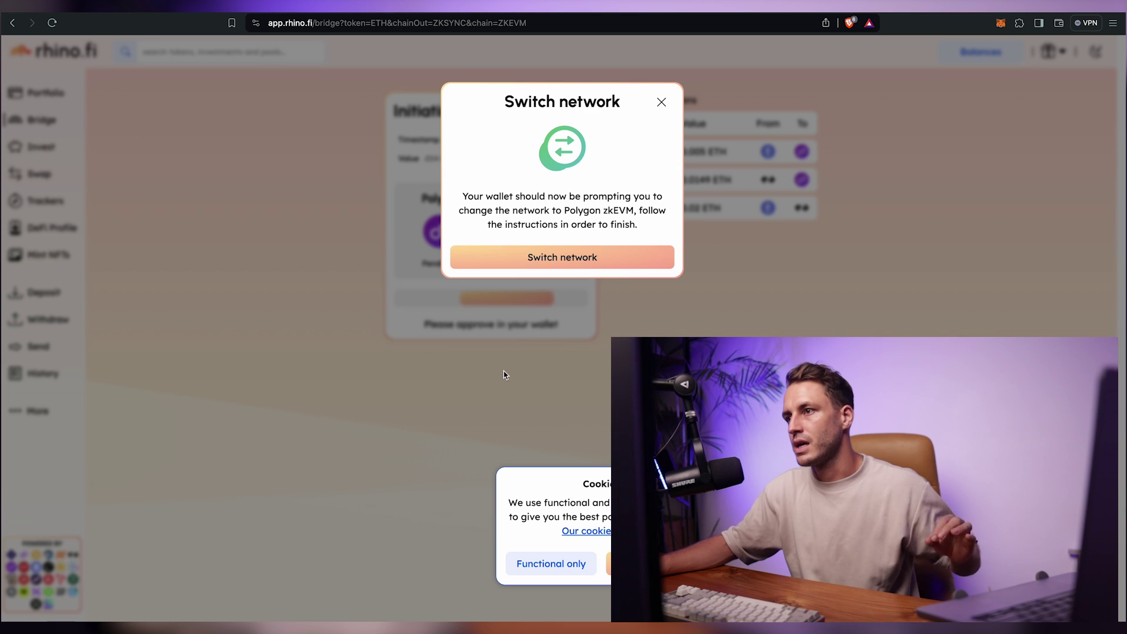
click(546, 255)
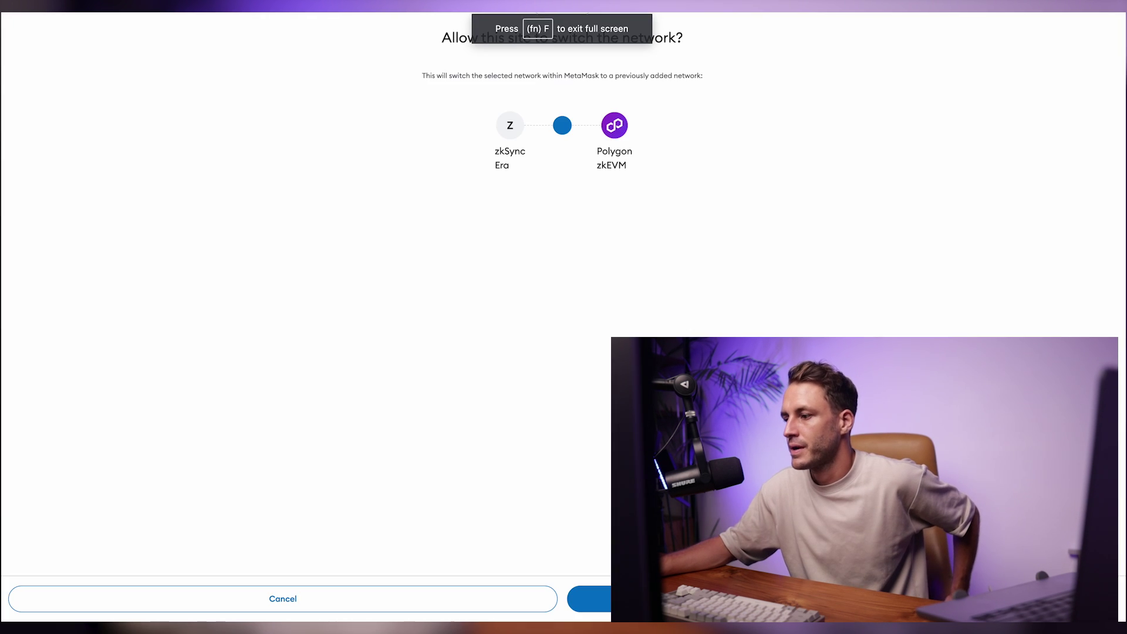
click(589, 599)
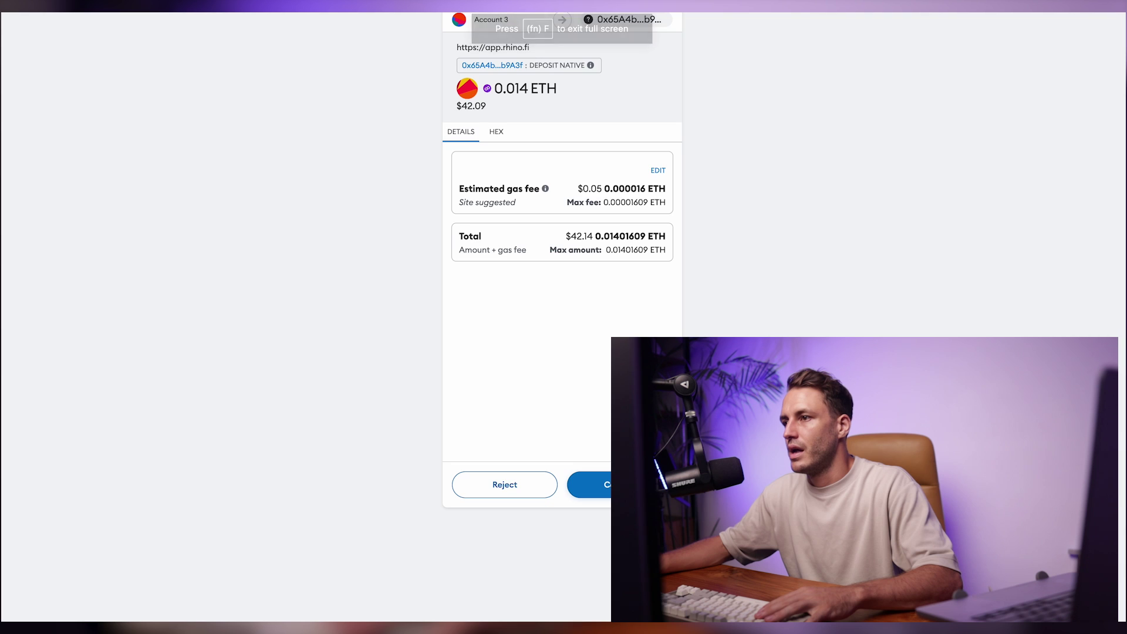
click(590, 483)
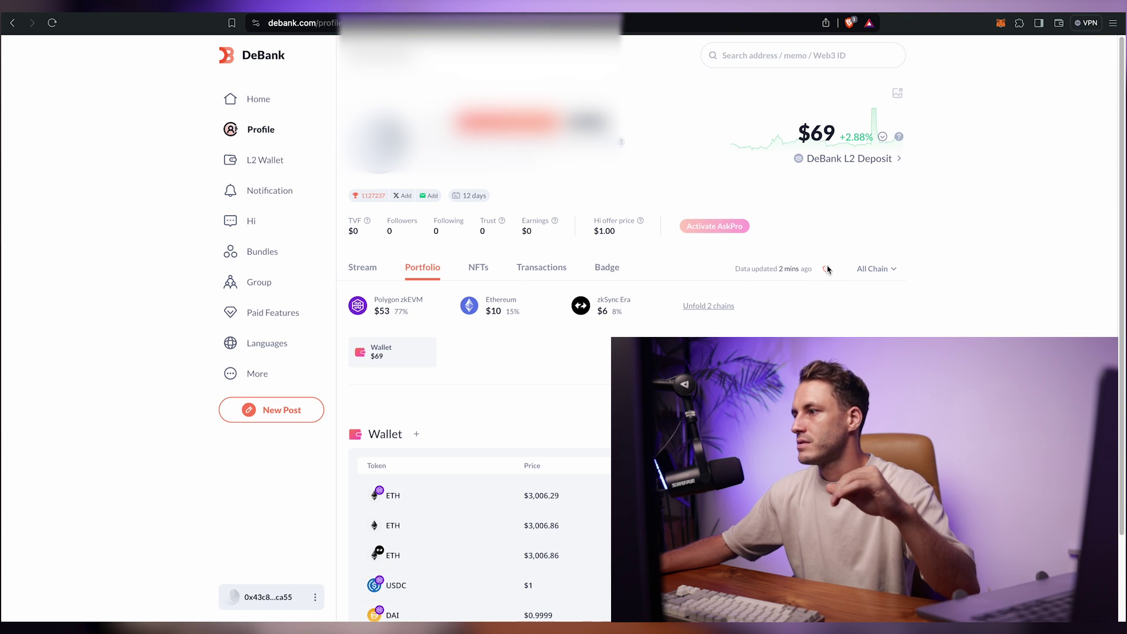
Step: Refresh the DeBank portfolio until zkSync Era shows $46 of the $67 total
click(826, 268)
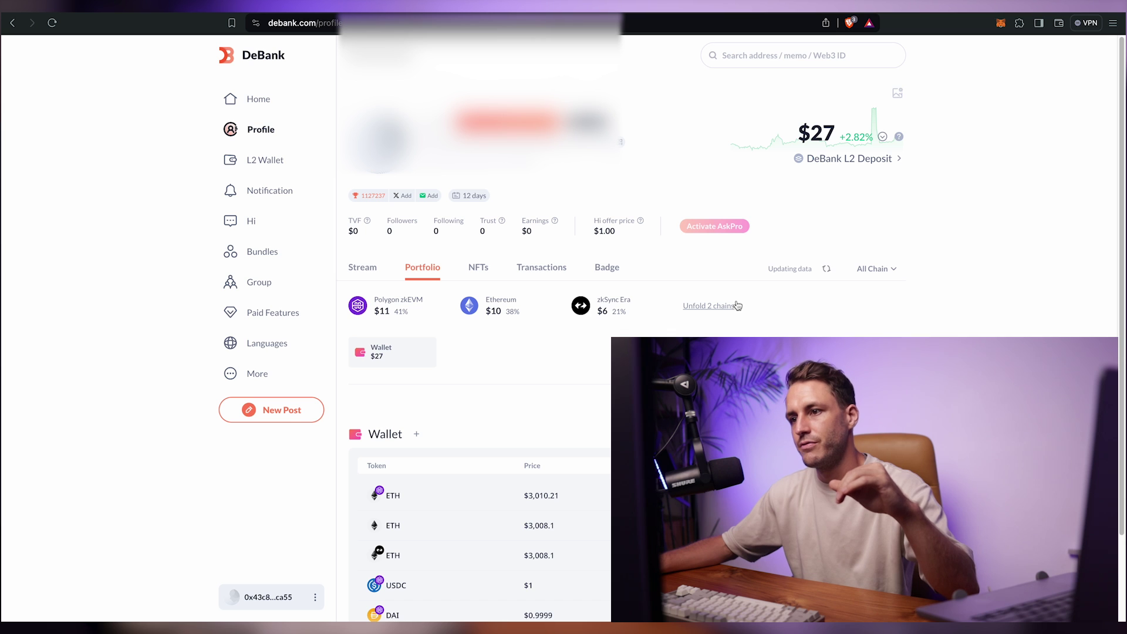
click(827, 272)
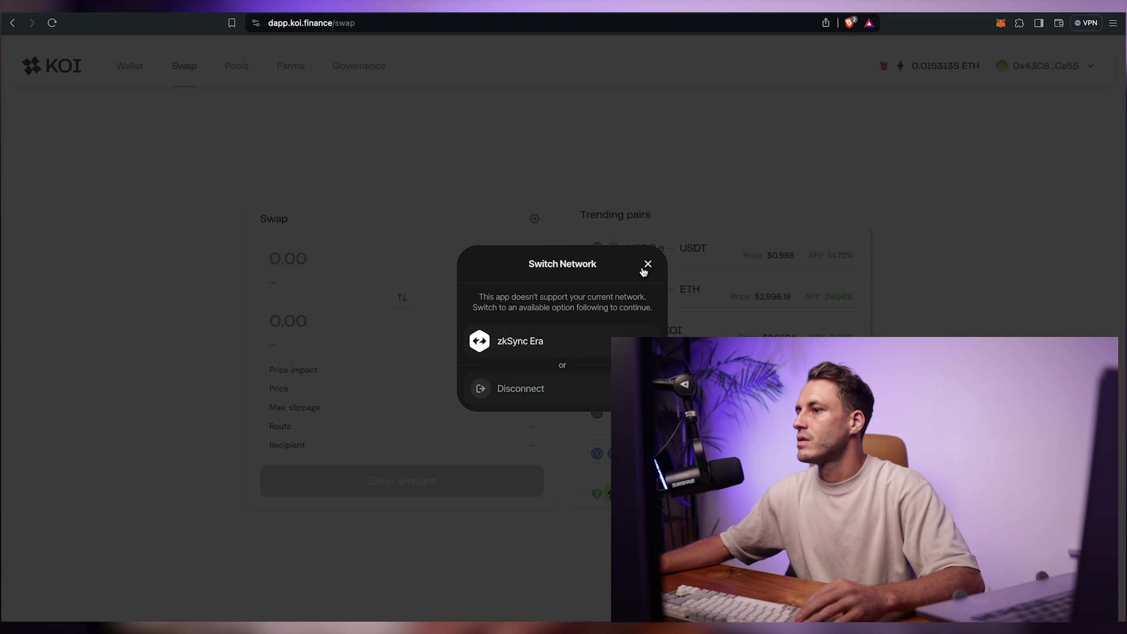
Step: Dismiss KOI Finance's network prompt and verify MetaMask is on zkSync Era
click(648, 265)
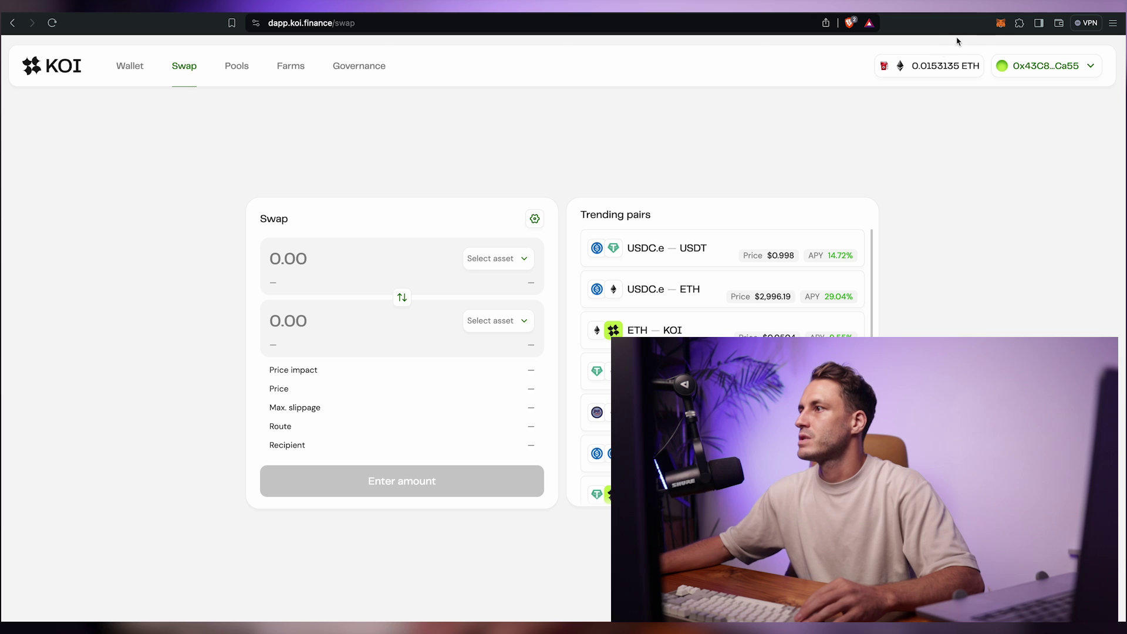
click(1001, 24)
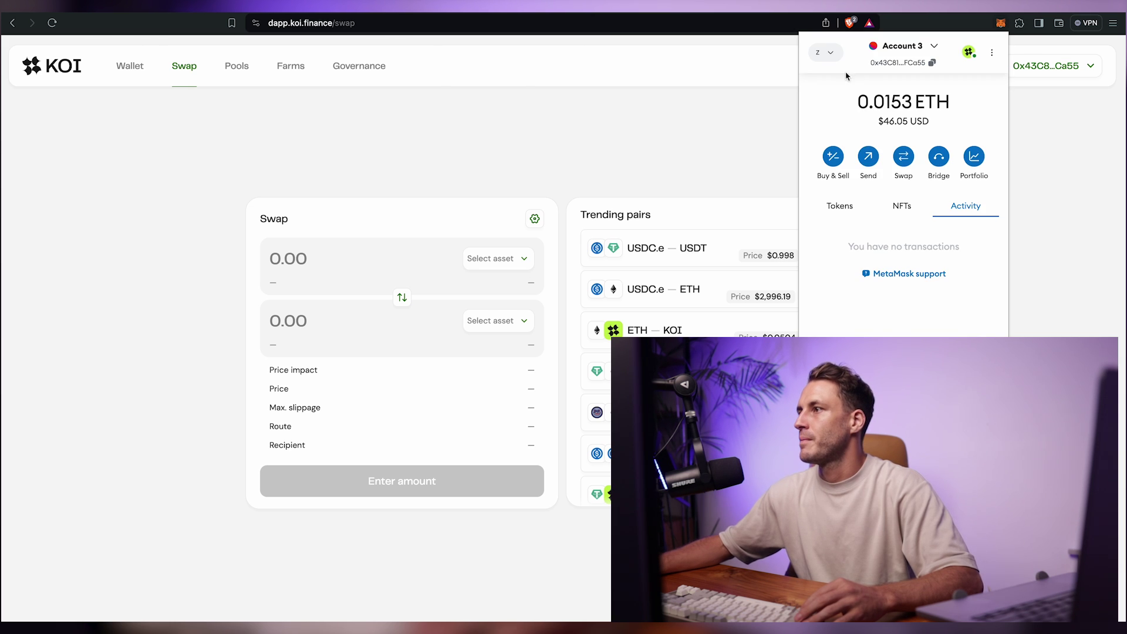
click(829, 57)
click(680, 169)
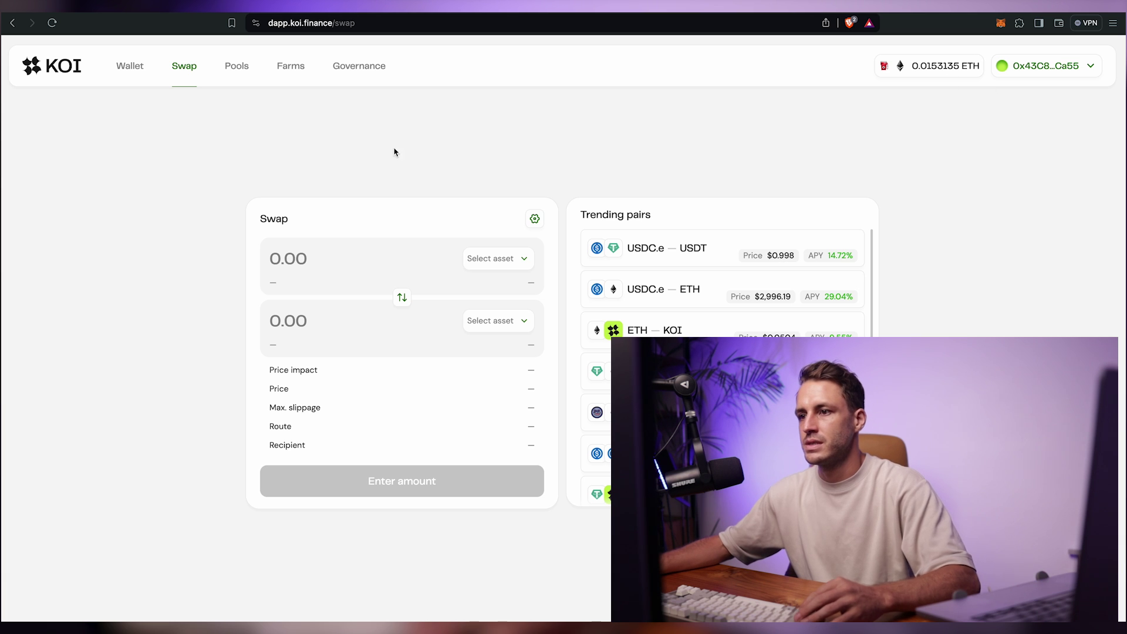
Step: Swap 0.012 ETH into 35.86 USDC, confirming the transaction in MetaMask
click(488, 267)
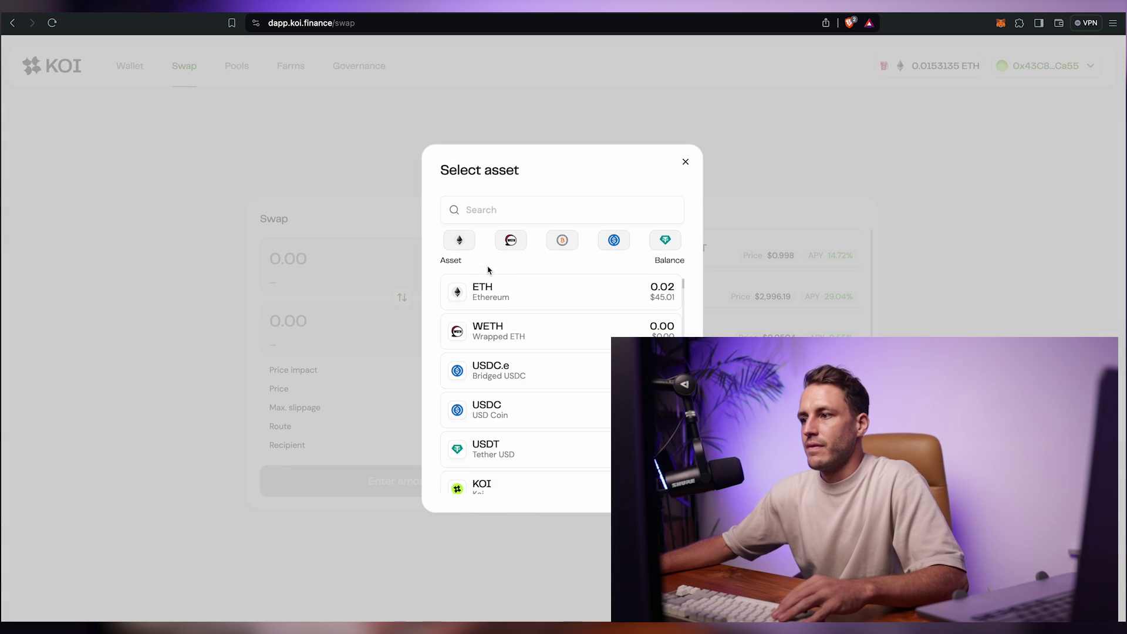
click(496, 299)
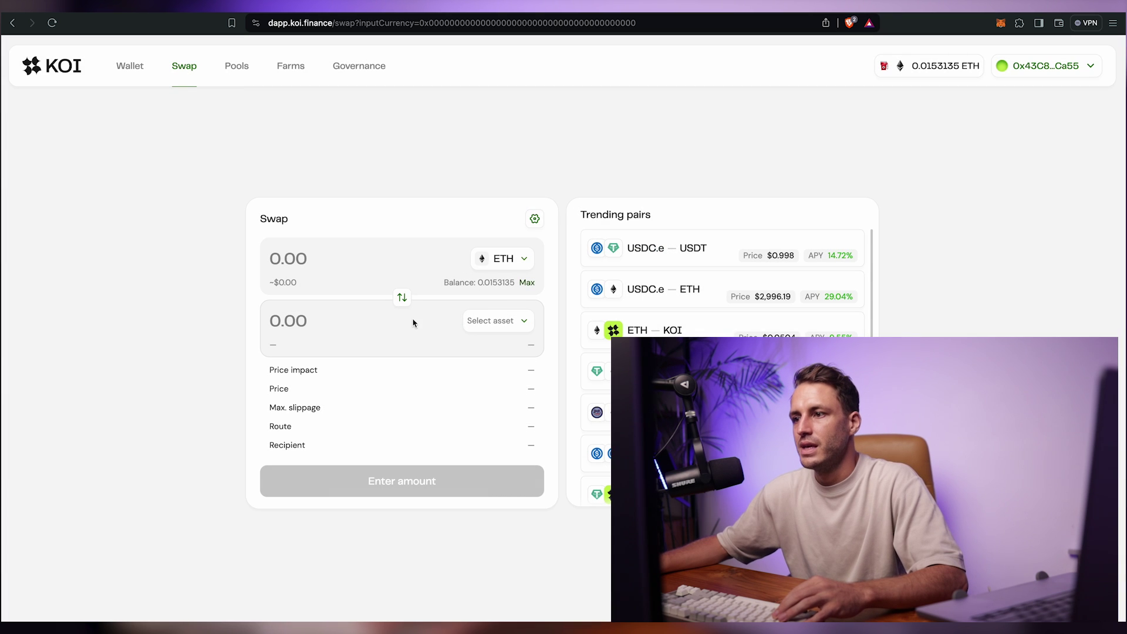
click(480, 324)
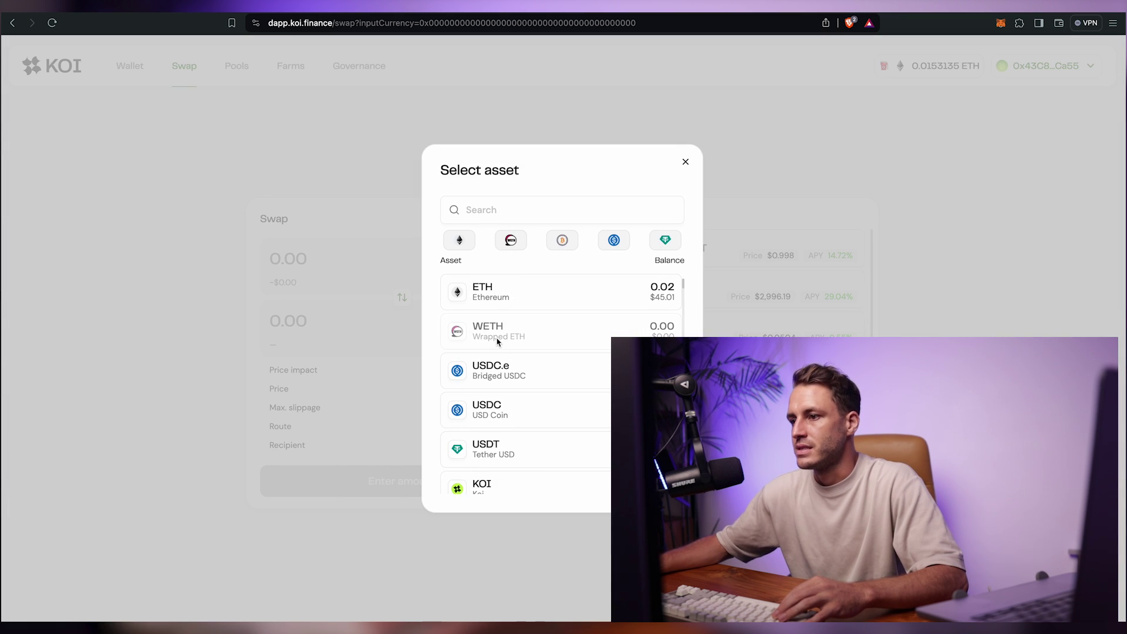
click(499, 410)
text(0.012)
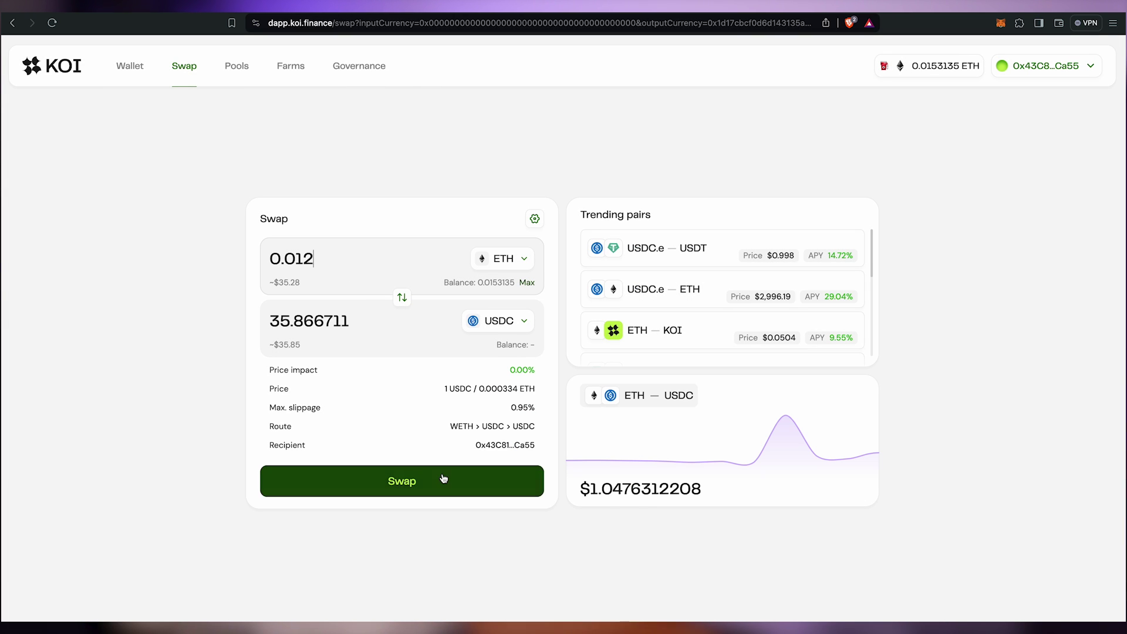
click(443, 478)
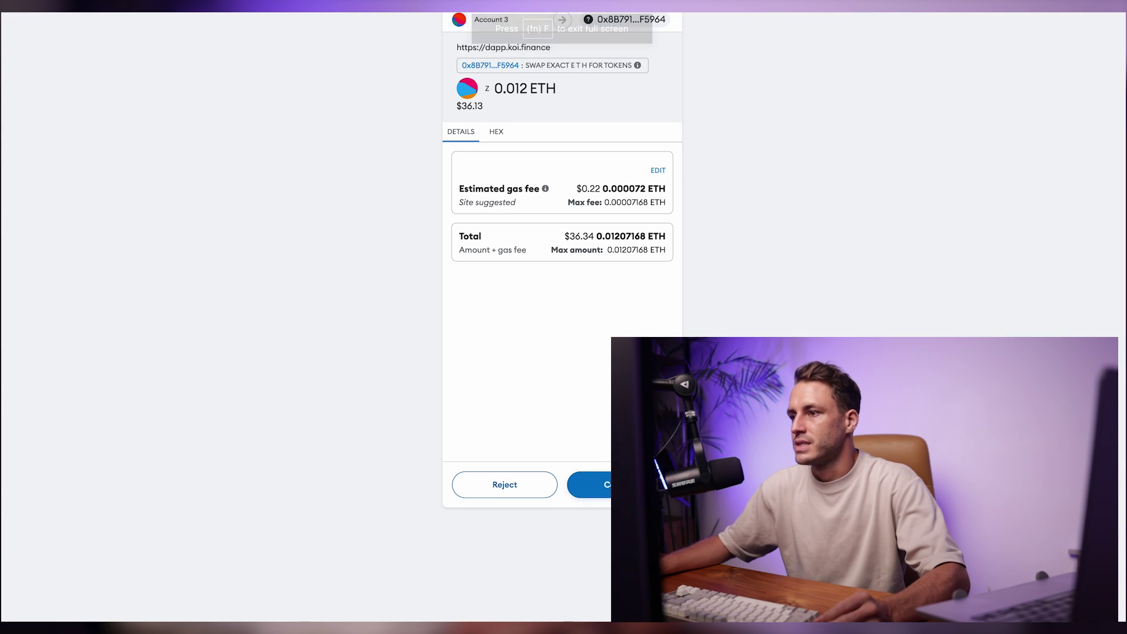
click(620, 485)
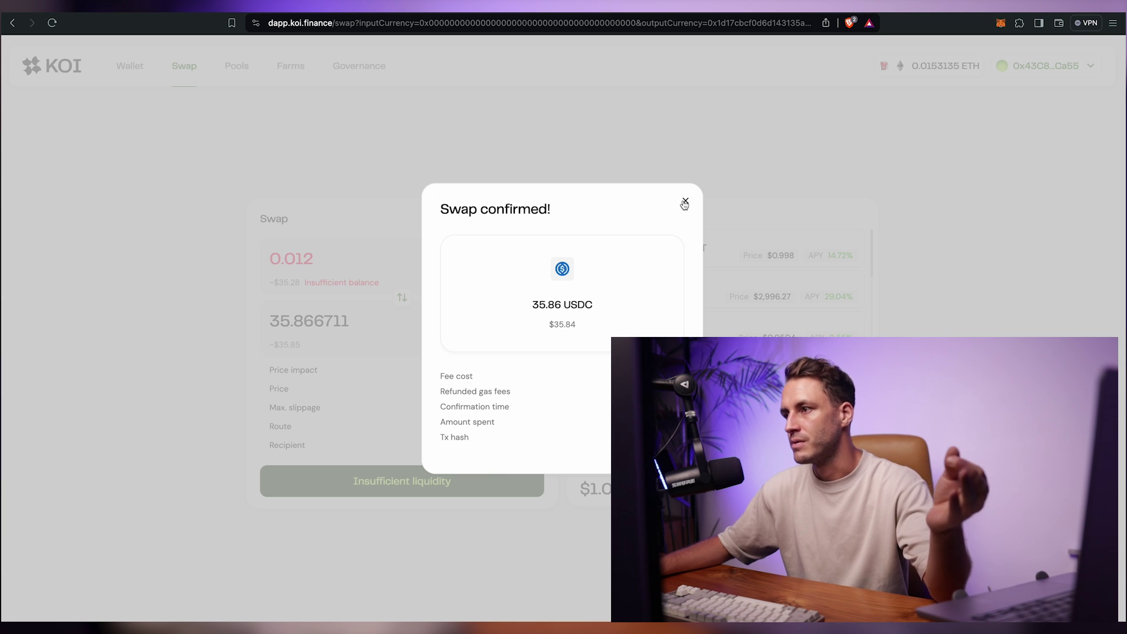
click(685, 202)
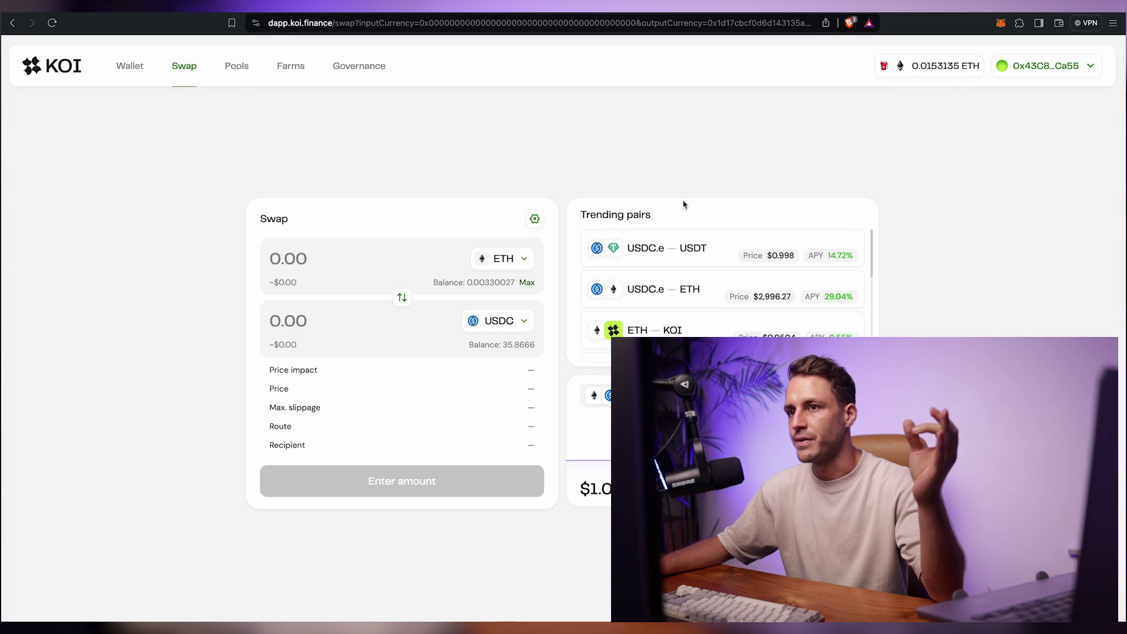
click(403, 299)
Step: Swap the full 35.866586 USDC back to 0.01190 ETH after approving the spending cap
click(526, 283)
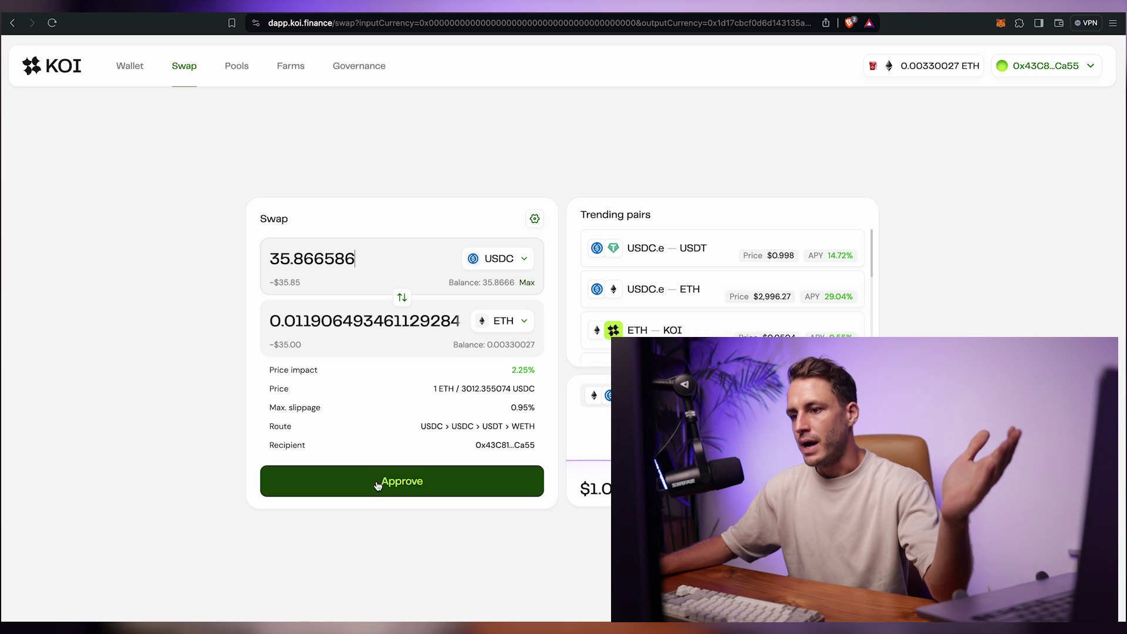
click(393, 488)
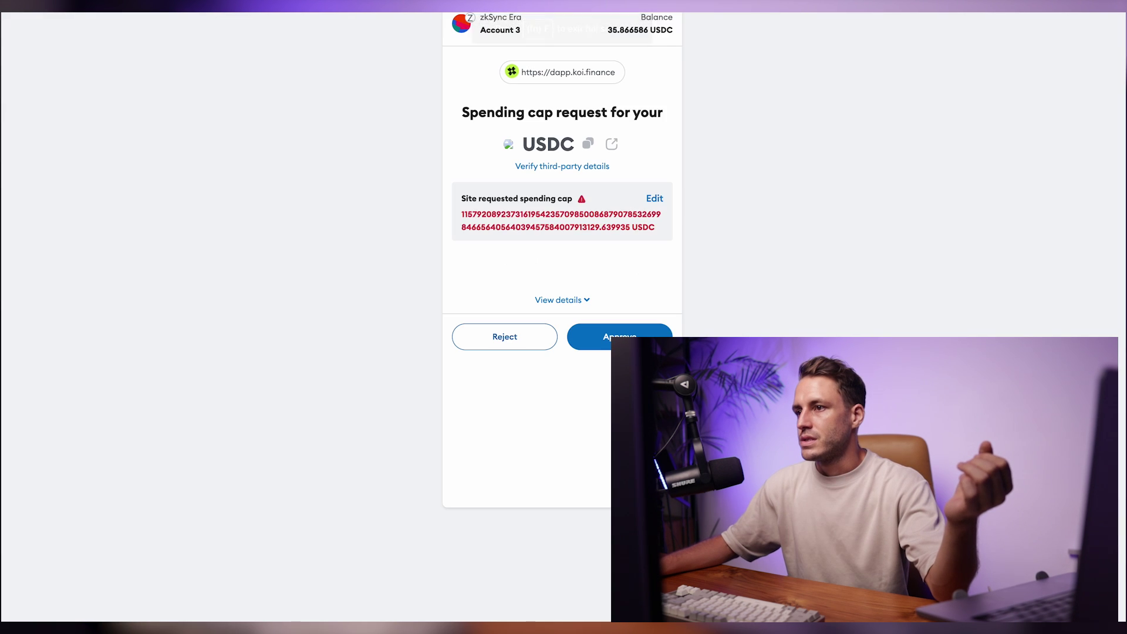
click(639, 335)
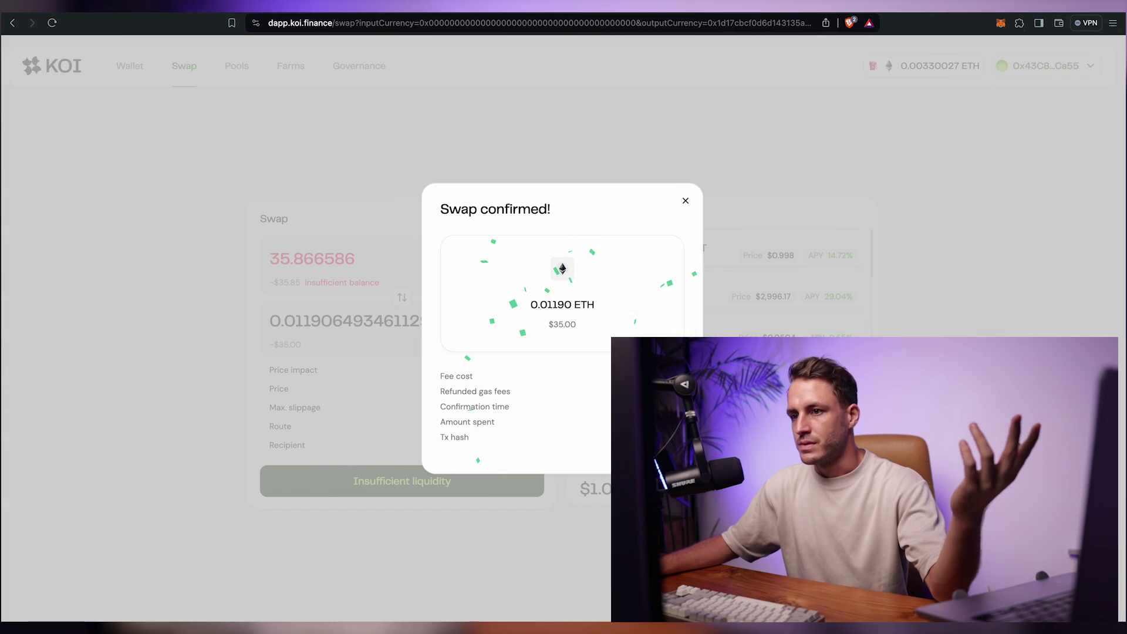
click(683, 202)
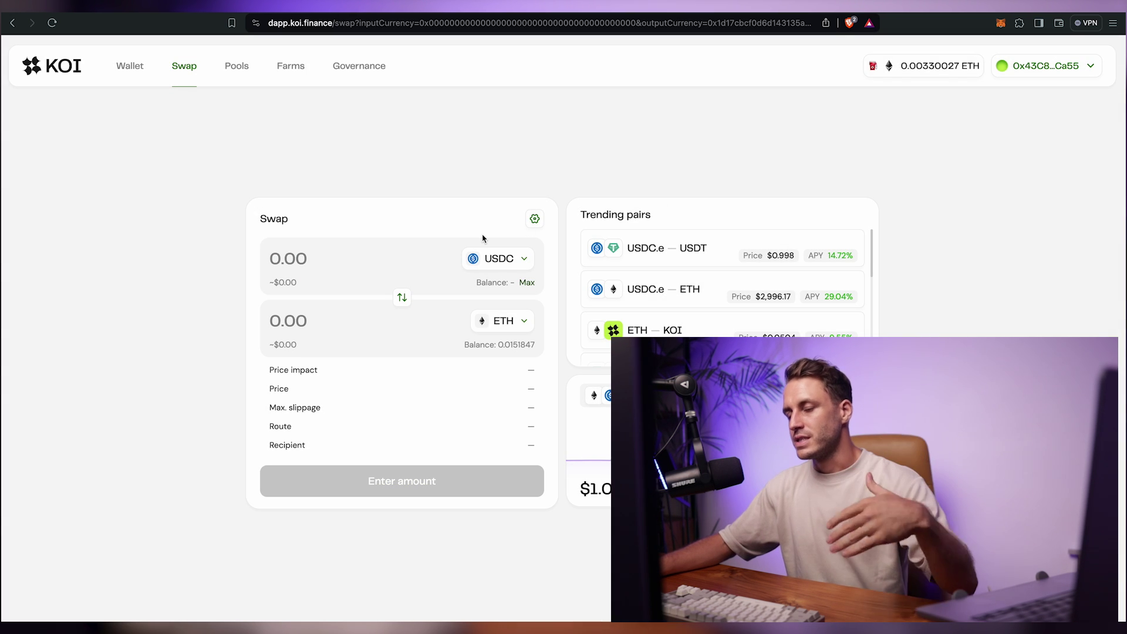
click(402, 299)
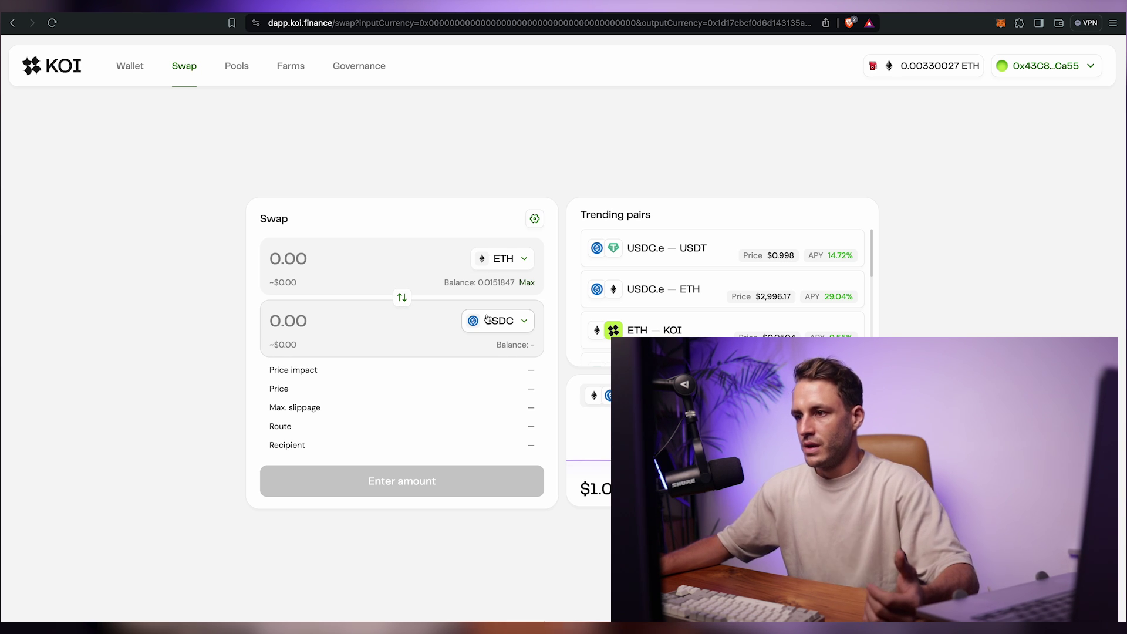
Step: Swap ETH for 38.86 USDT, then set the form to sell the full USDT balance
click(515, 329)
scroll(497, 411, down, 2)
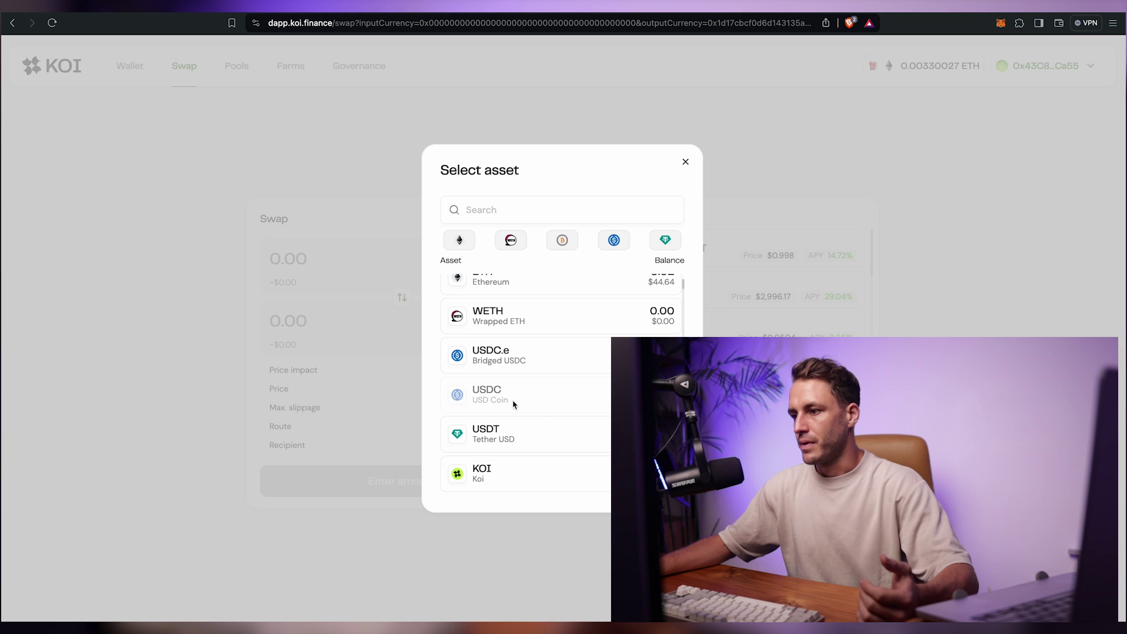
click(526, 428)
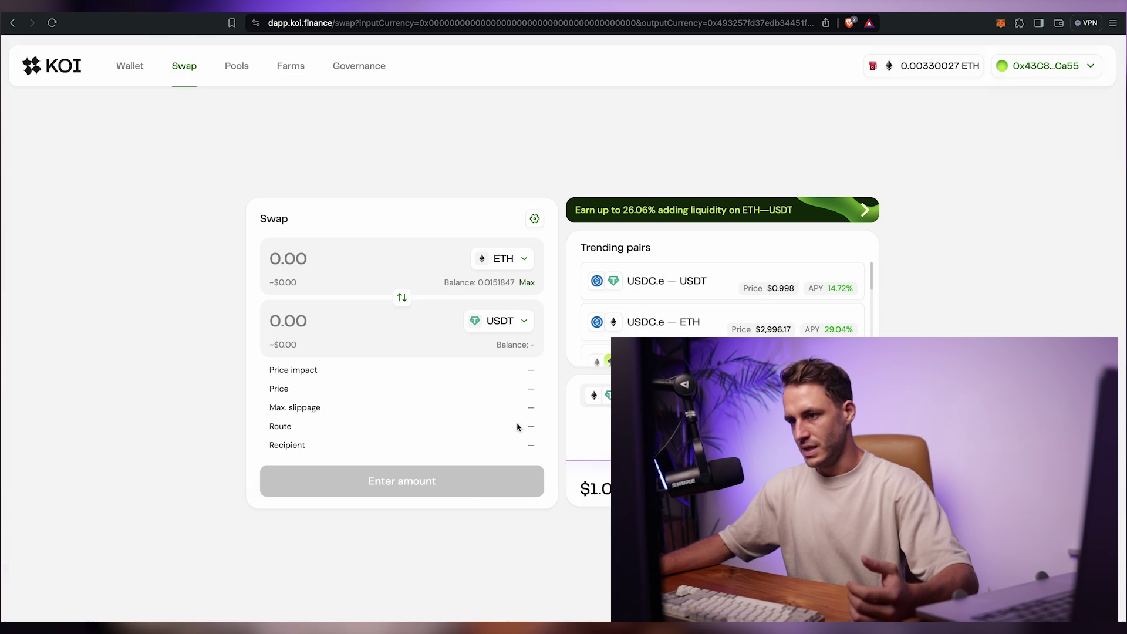
text(0.01)
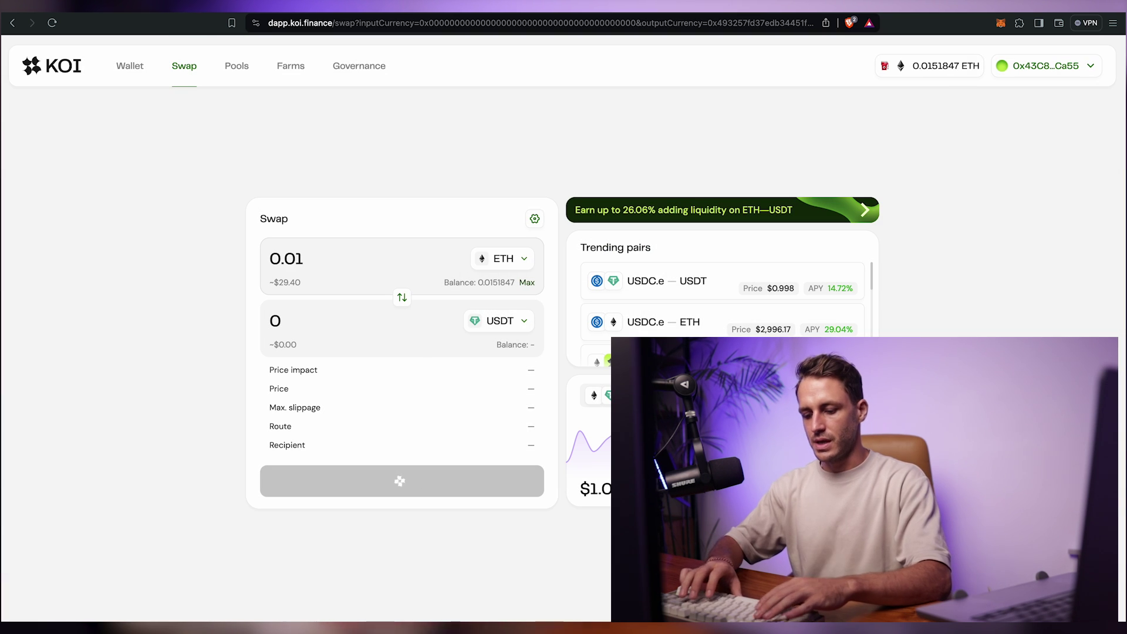
text(4)
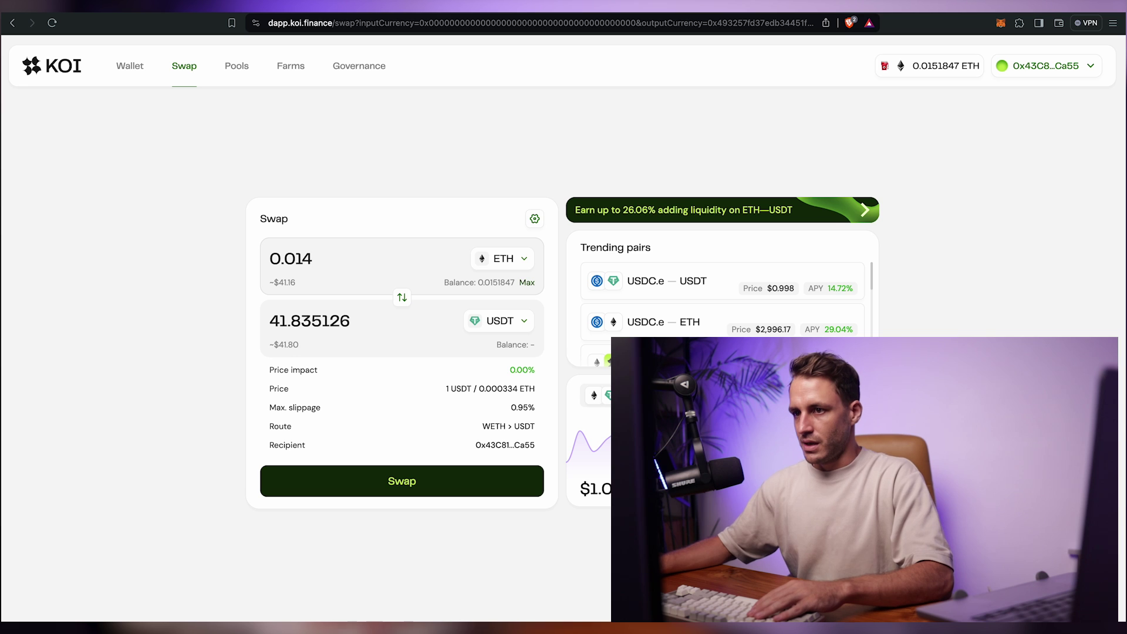
click(400, 482)
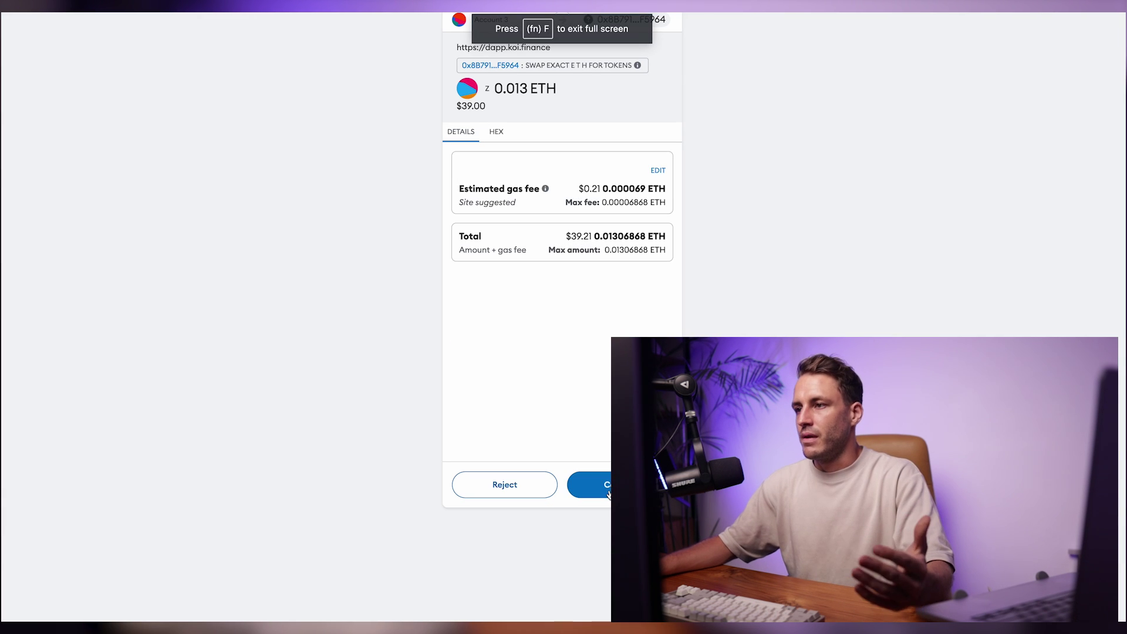
click(601, 479)
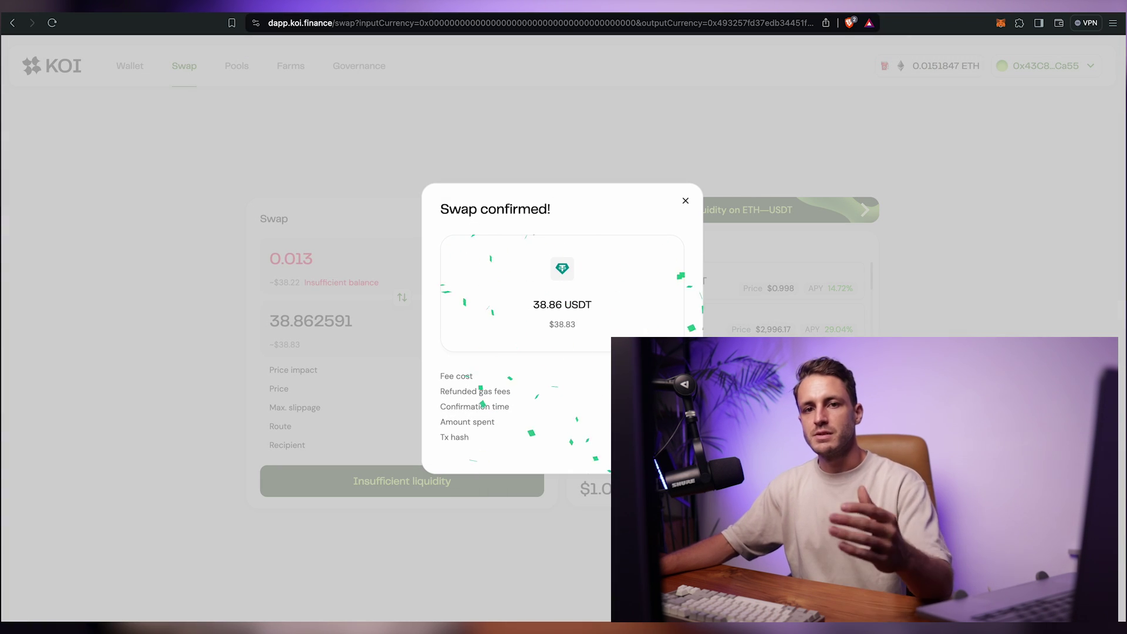
click(686, 202)
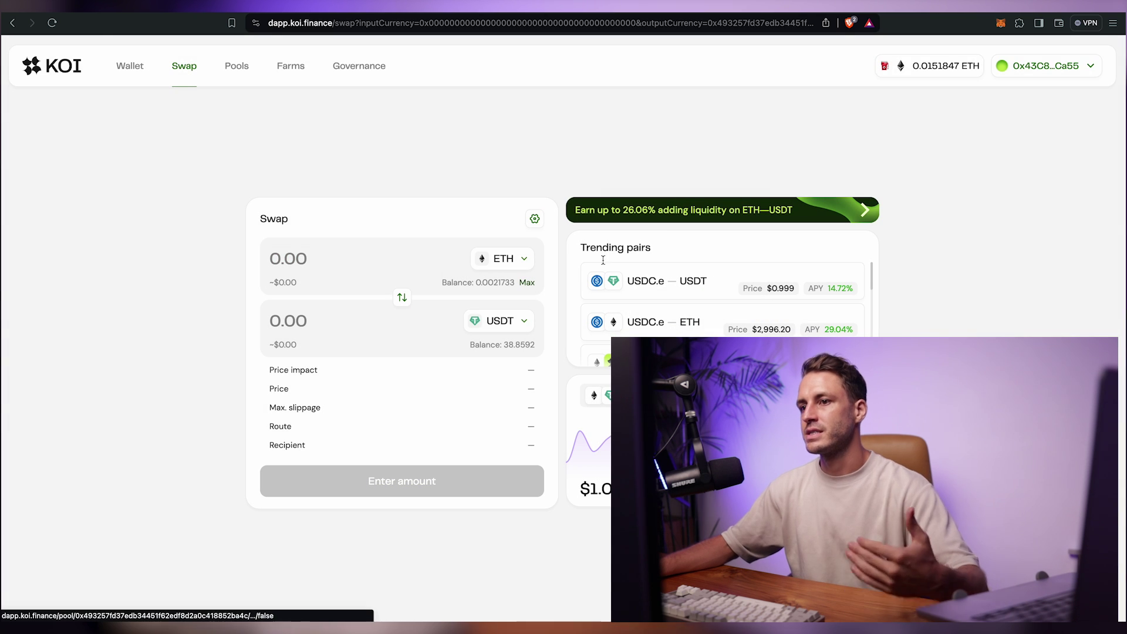
click(403, 298)
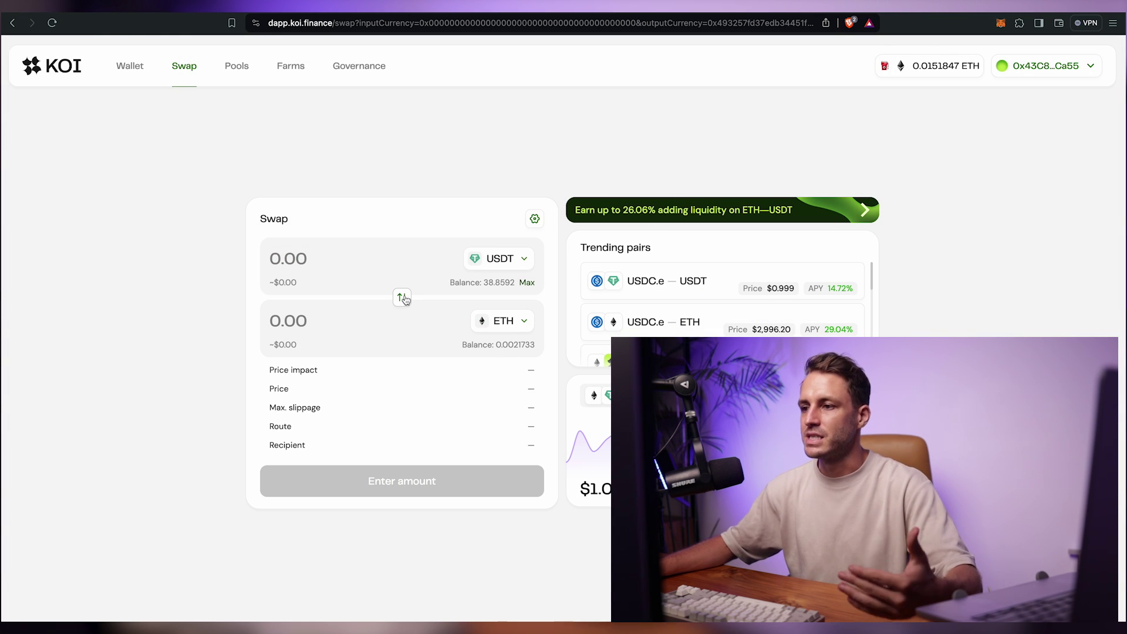
click(526, 282)
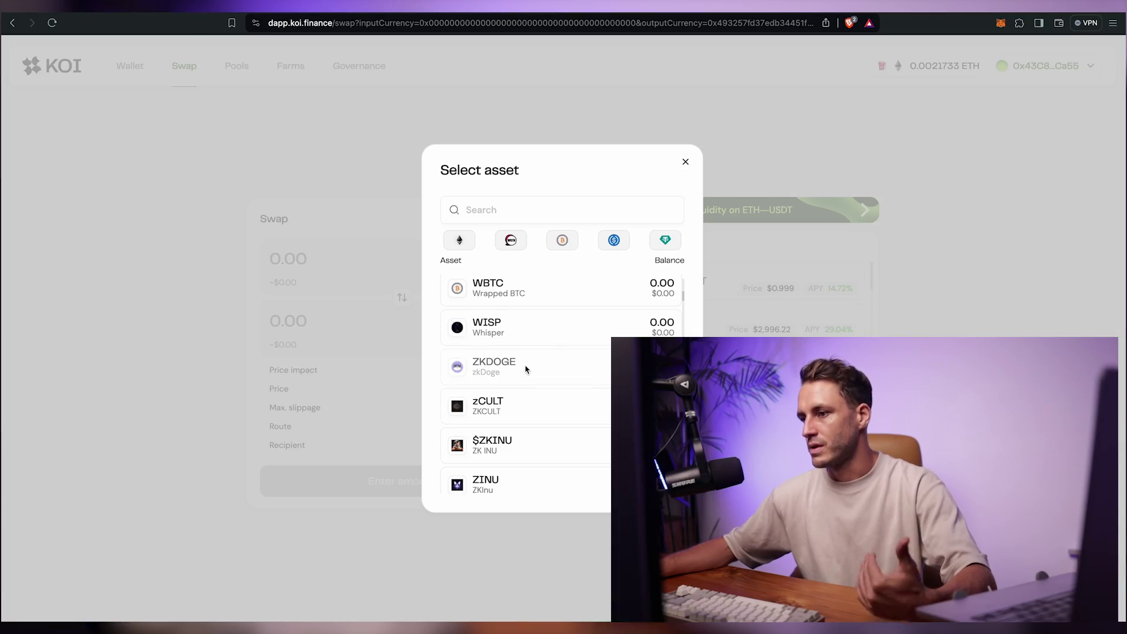
Step: Scroll down the KOI Finance swap page to view the ETH-to-KOI form
scroll(522, 375, down, 4)
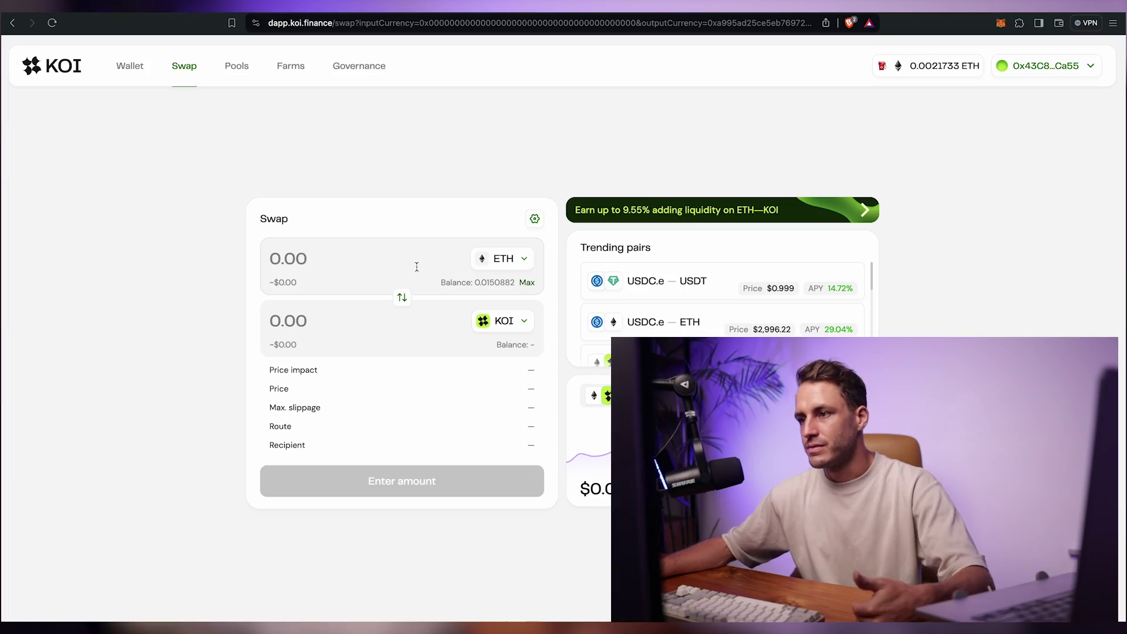
Step: Swap 0.013 ETH for about 770.18 KOI, then reverse the pair and use the full KOI balance
text(13)
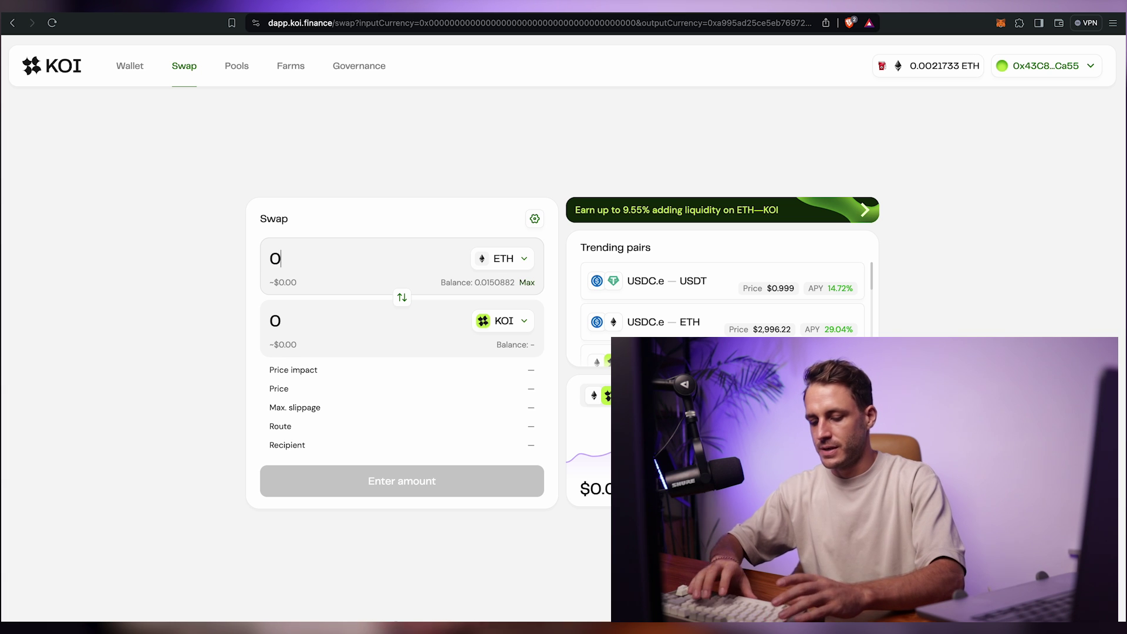
key(BackSpace)
key(BackSpace)
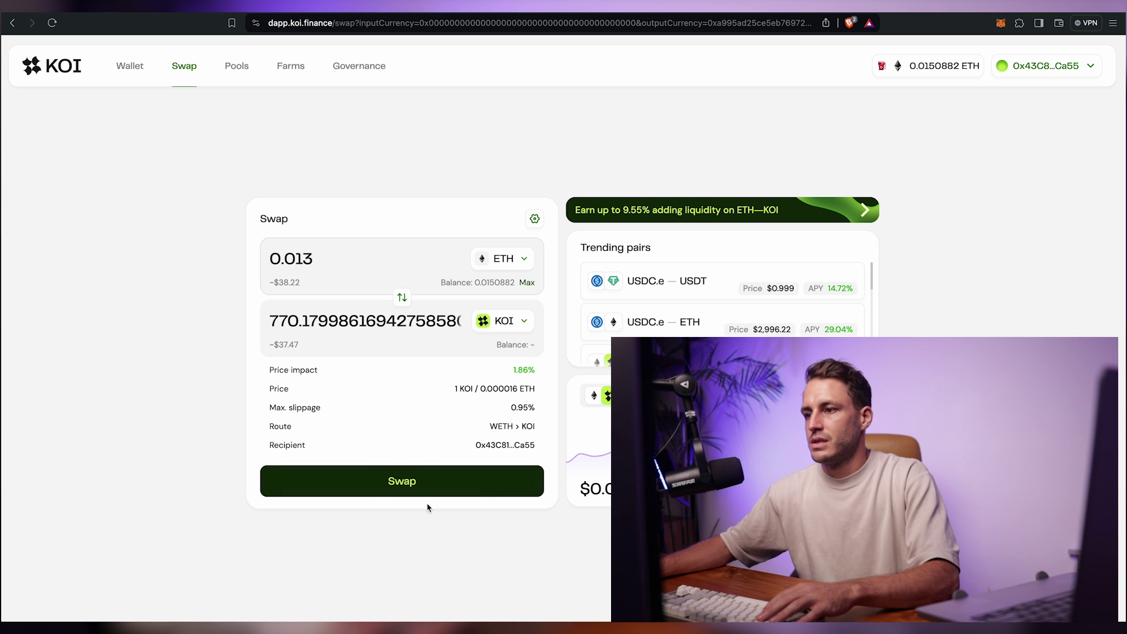
click(408, 489)
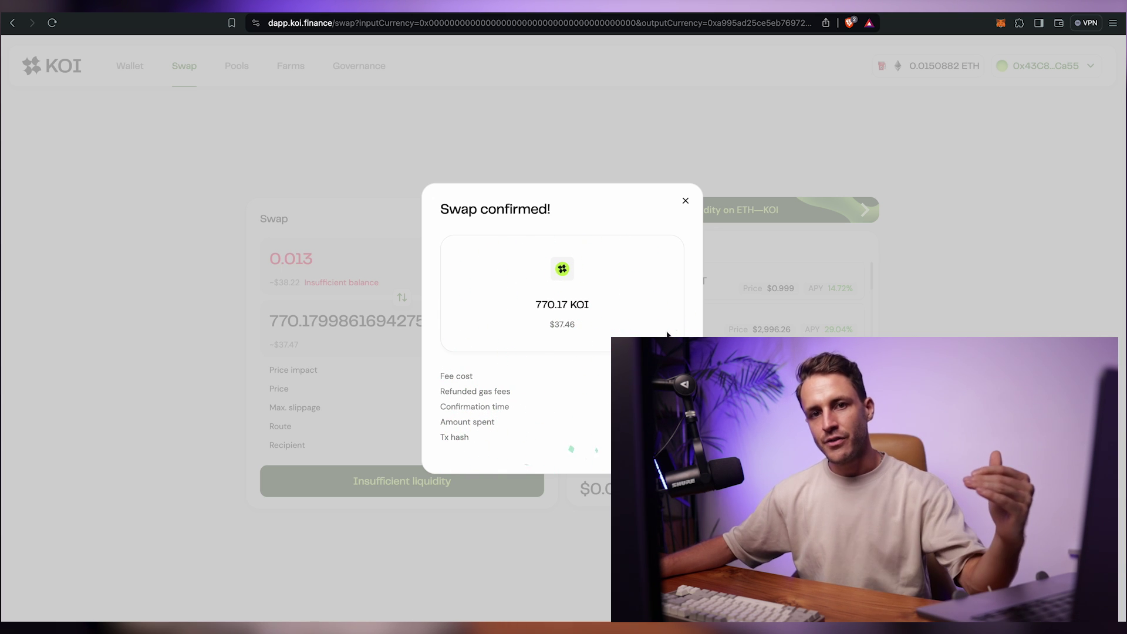
click(685, 200)
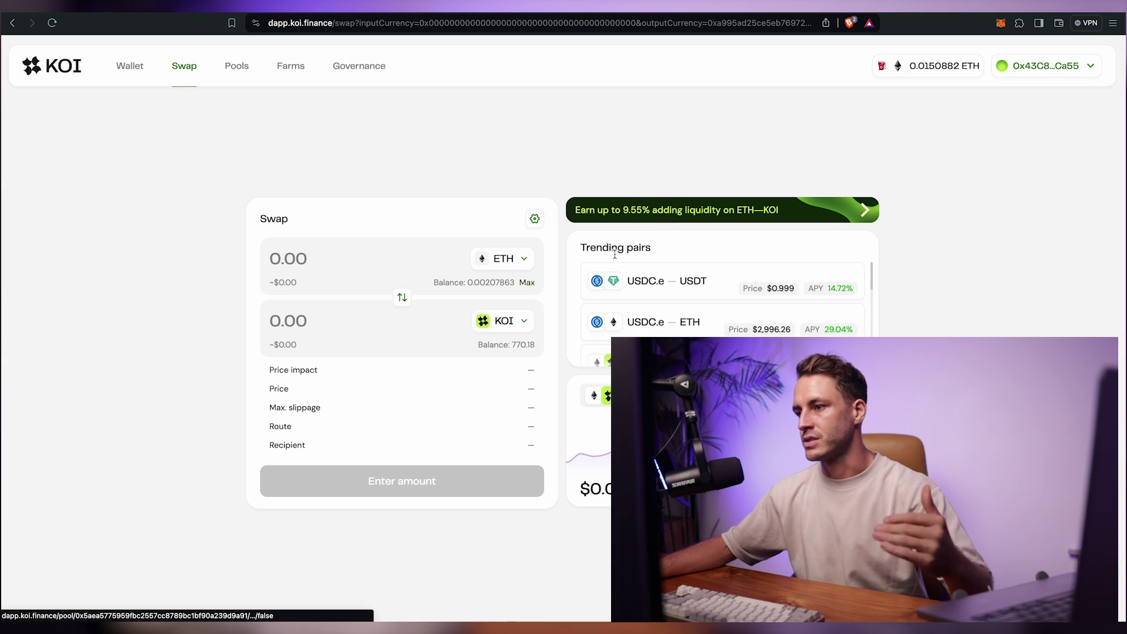
click(402, 298)
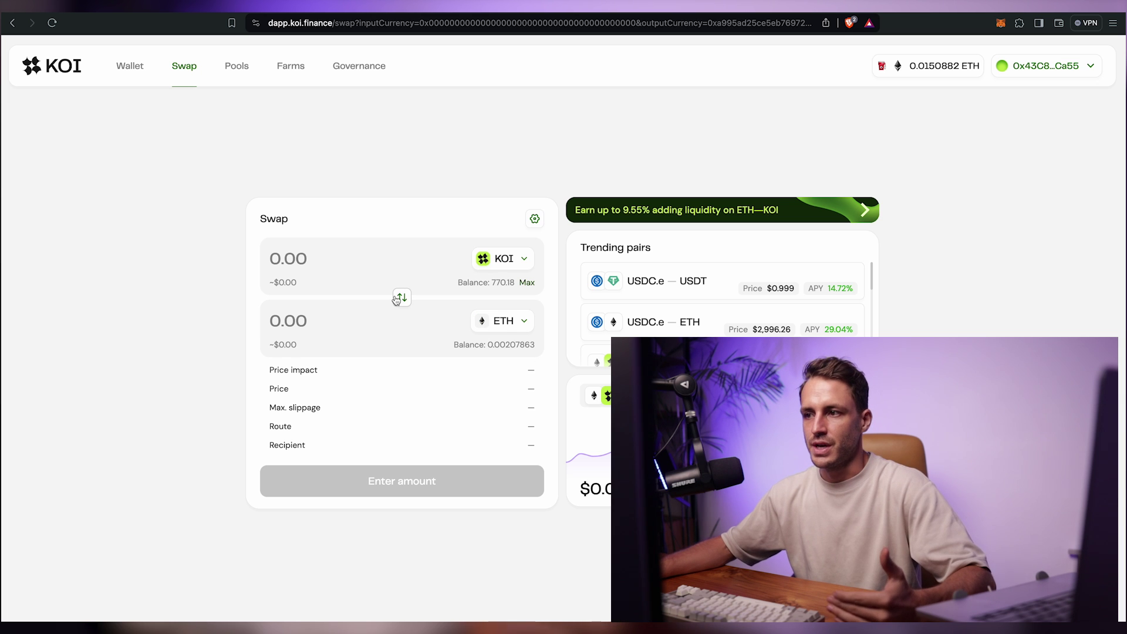
click(528, 283)
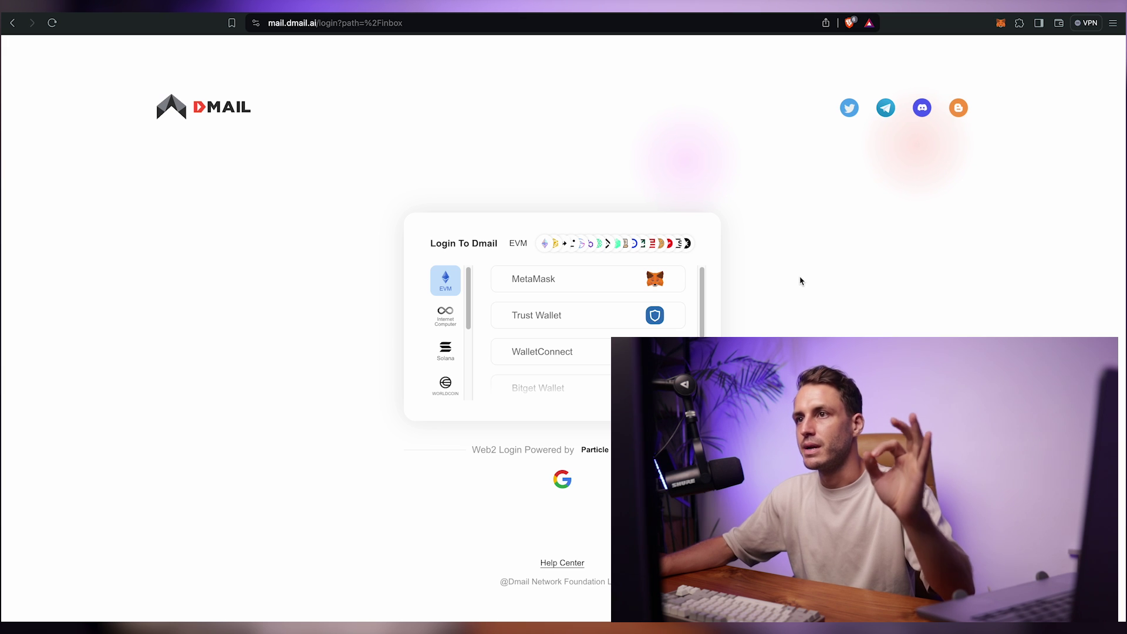
Step: Log in to Dmail with MetaMask and draft an email to the recipient with subject 'ZkSync Era Transaction'
click(563, 278)
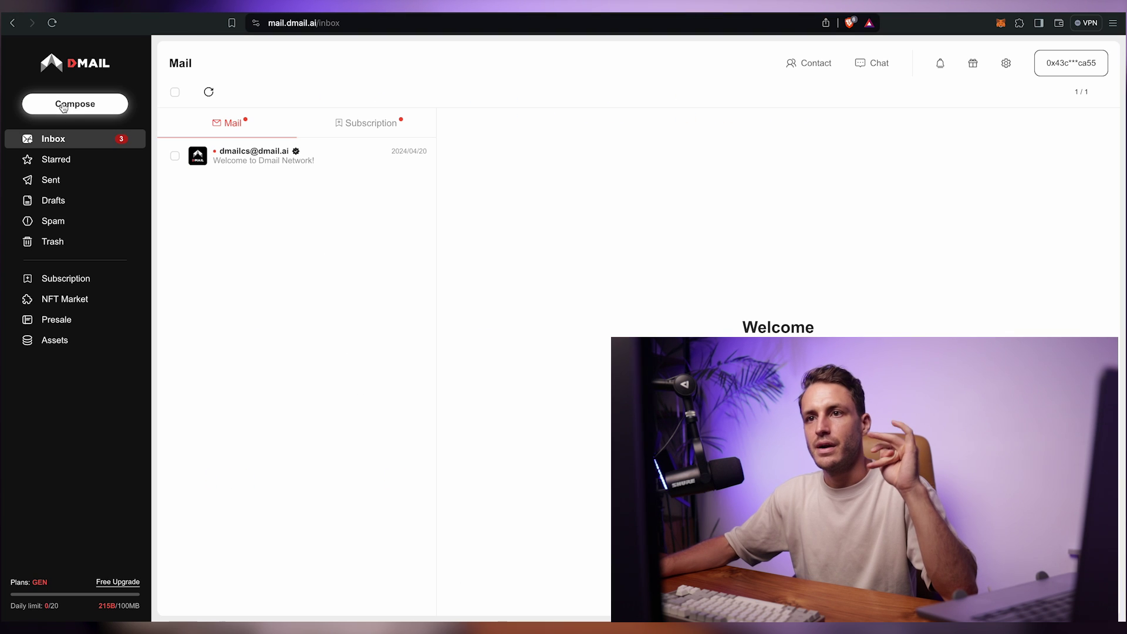
click(64, 107)
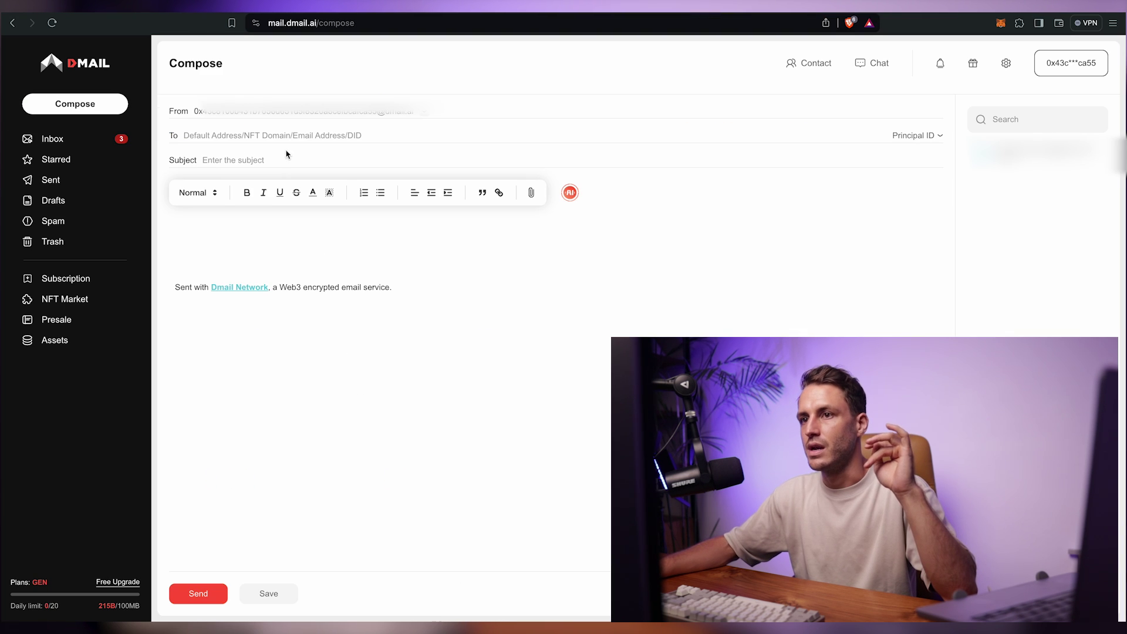
click(230, 133)
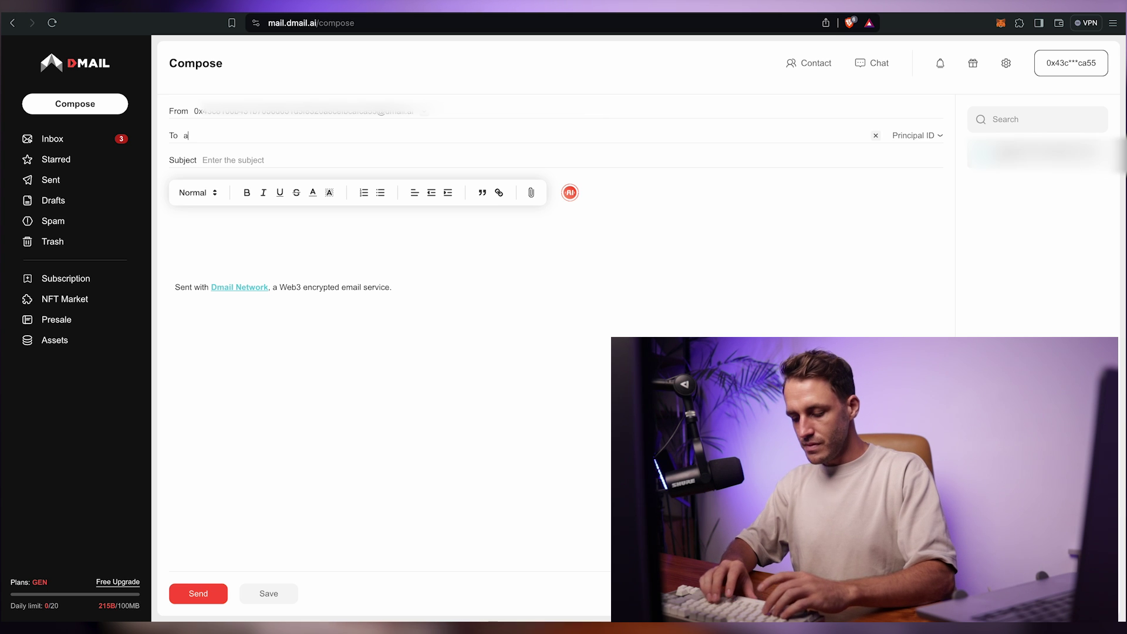
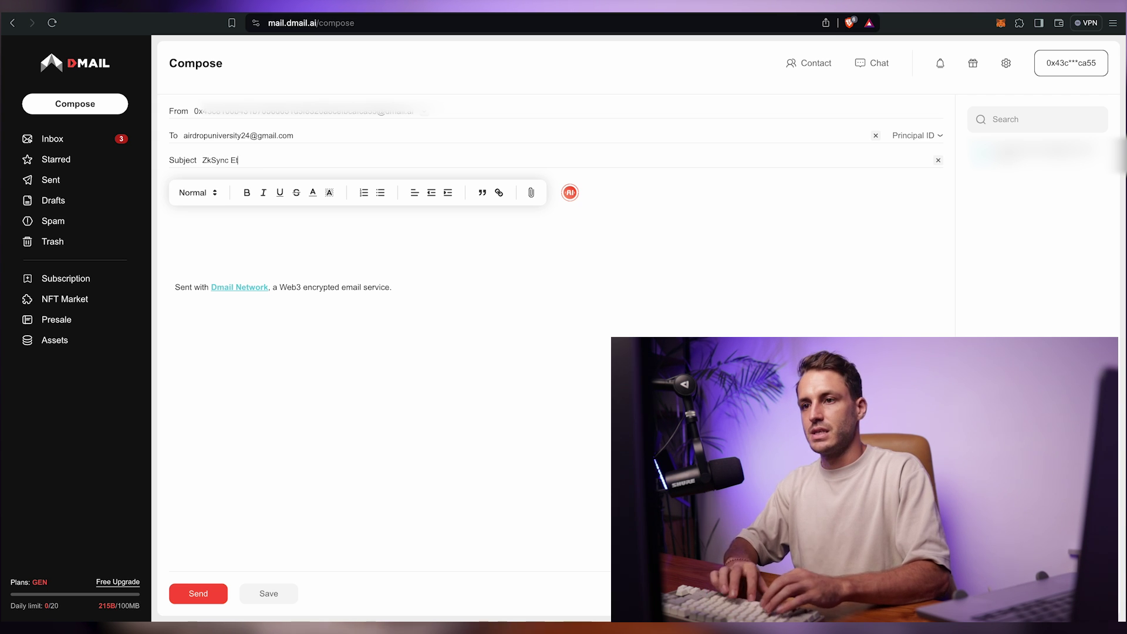
text(a )
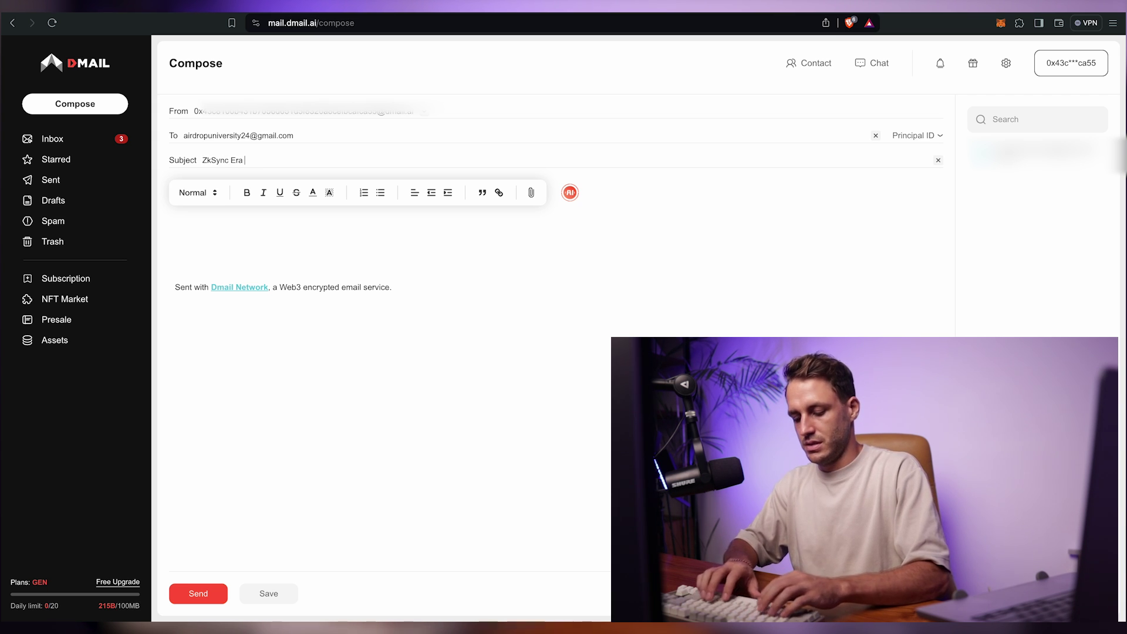
text(Transa)
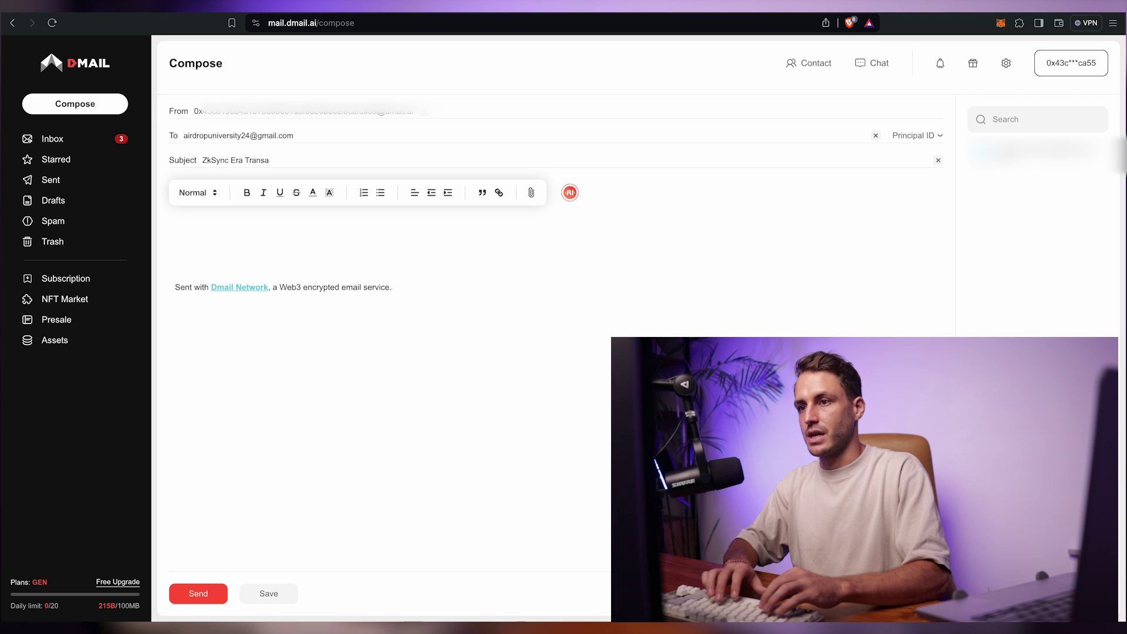
text(ction)
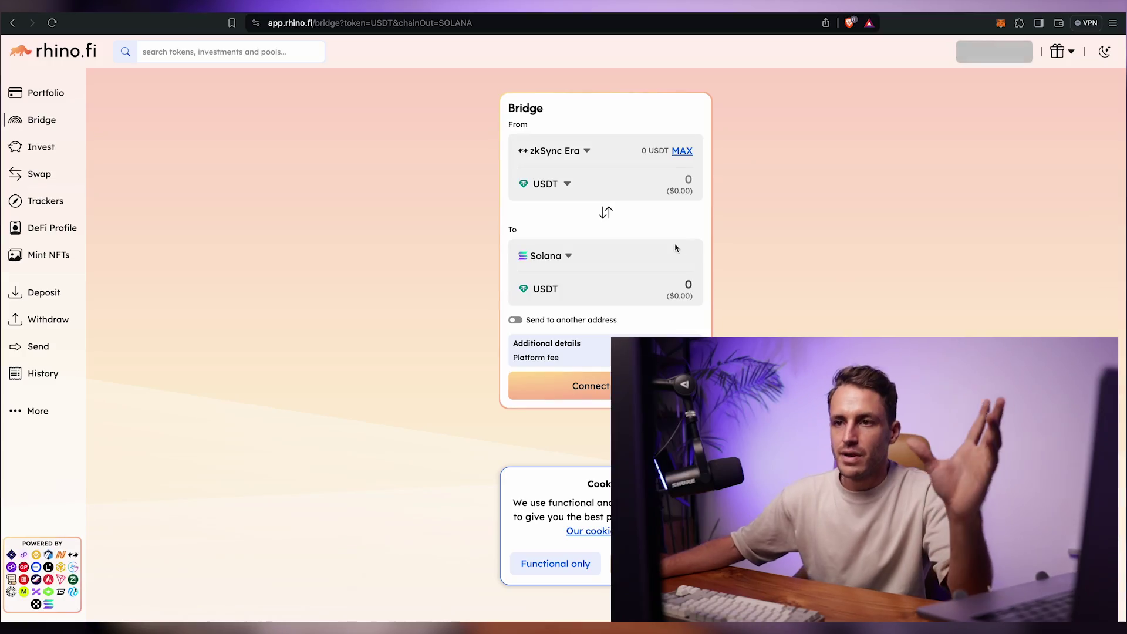
Step: Look up the wallet's zkSync Era score on rhino.fi Trackers and dismiss the cookie notice
click(39, 196)
click(437, 148)
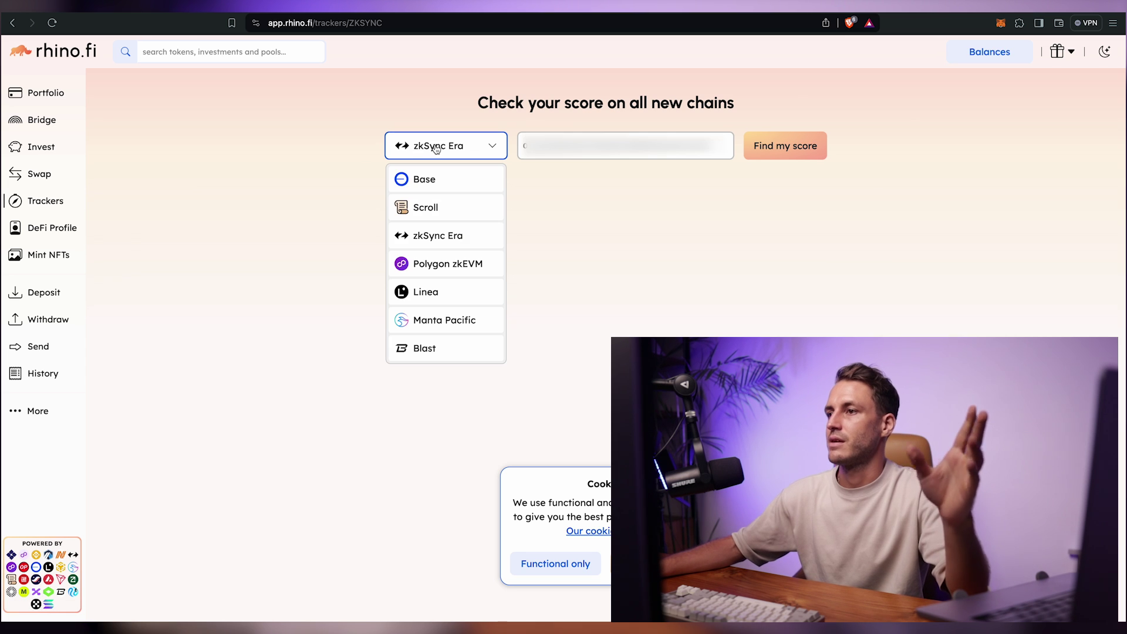
click(436, 148)
click(794, 151)
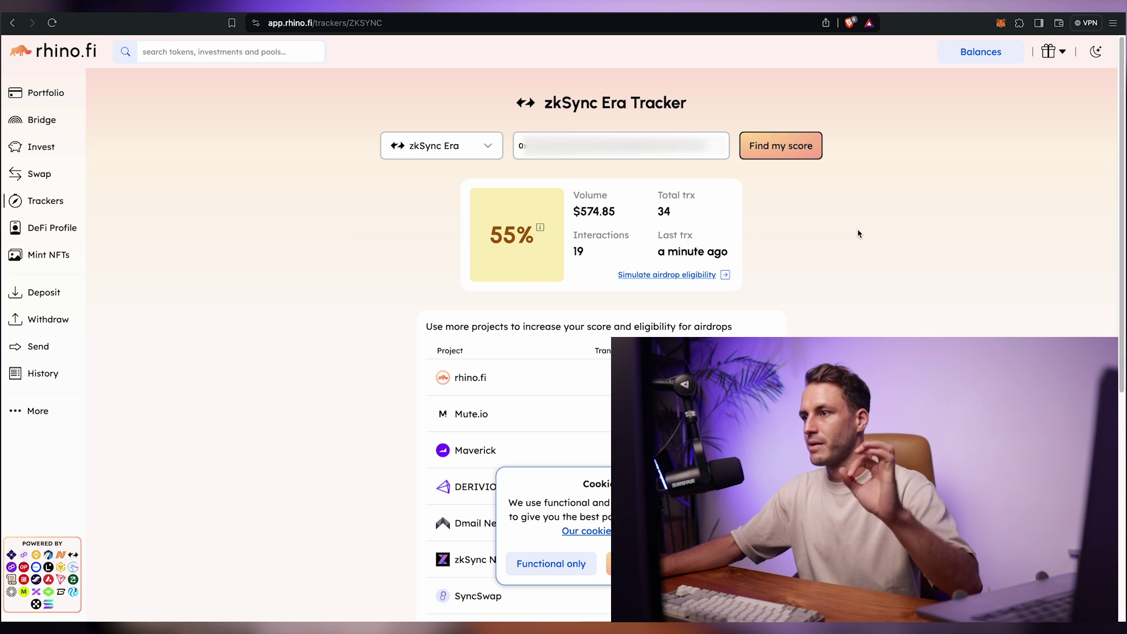
click(655, 563)
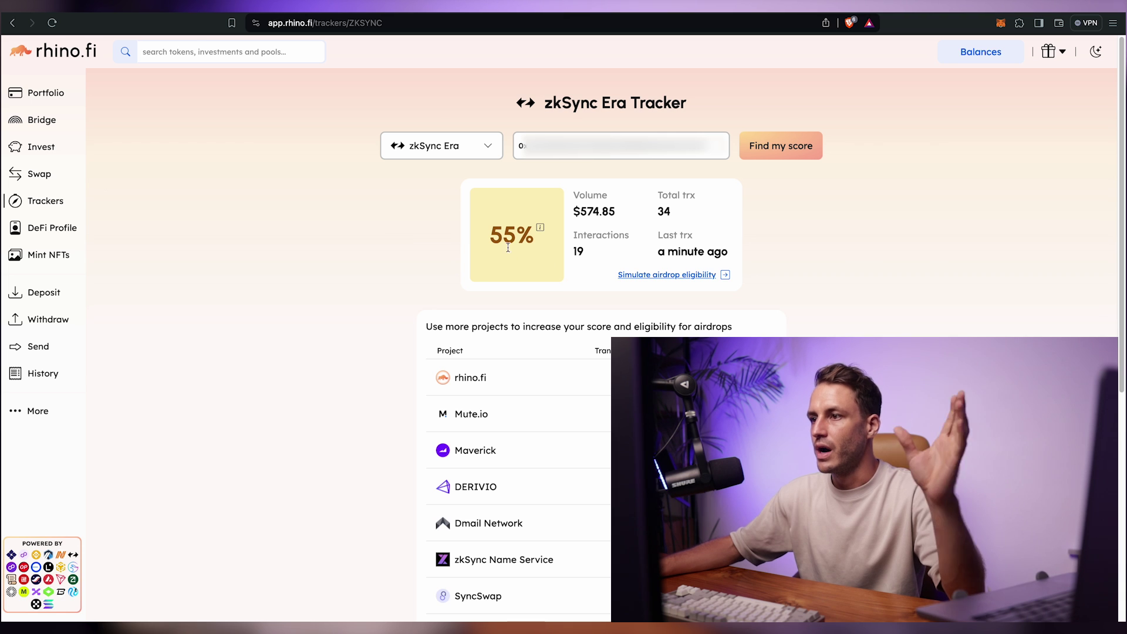
Step: Highlight the 55% score, $574.85 volume and 34 transactions figures in turn
drag(493, 238, 543, 236)
click(549, 268)
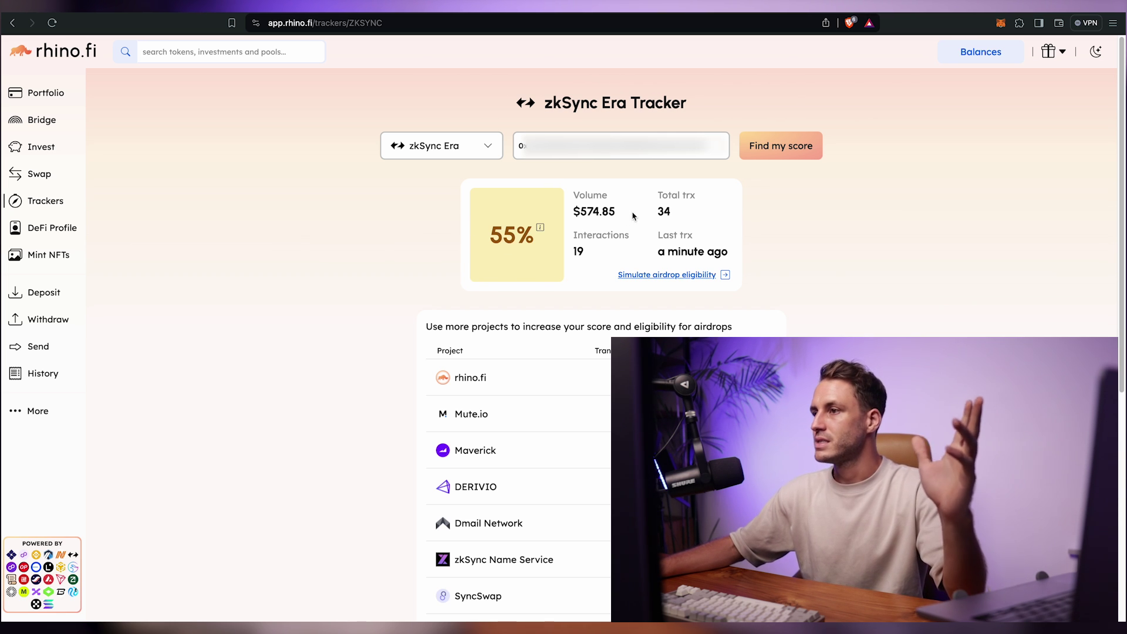
triple_click(590, 211)
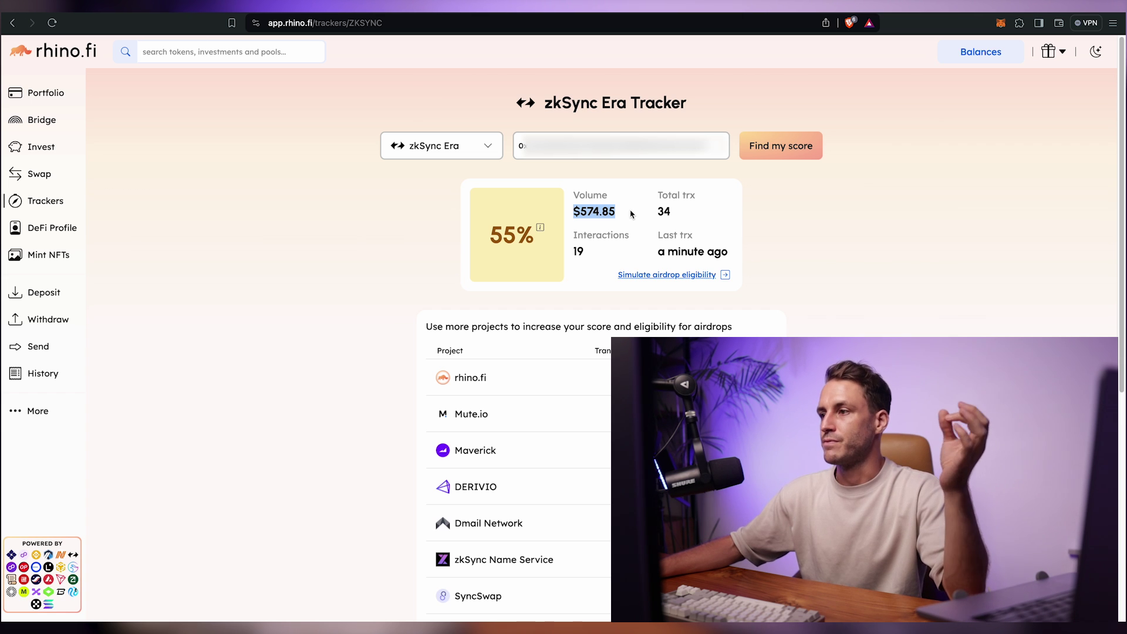
drag(657, 195, 685, 213)
click(695, 214)
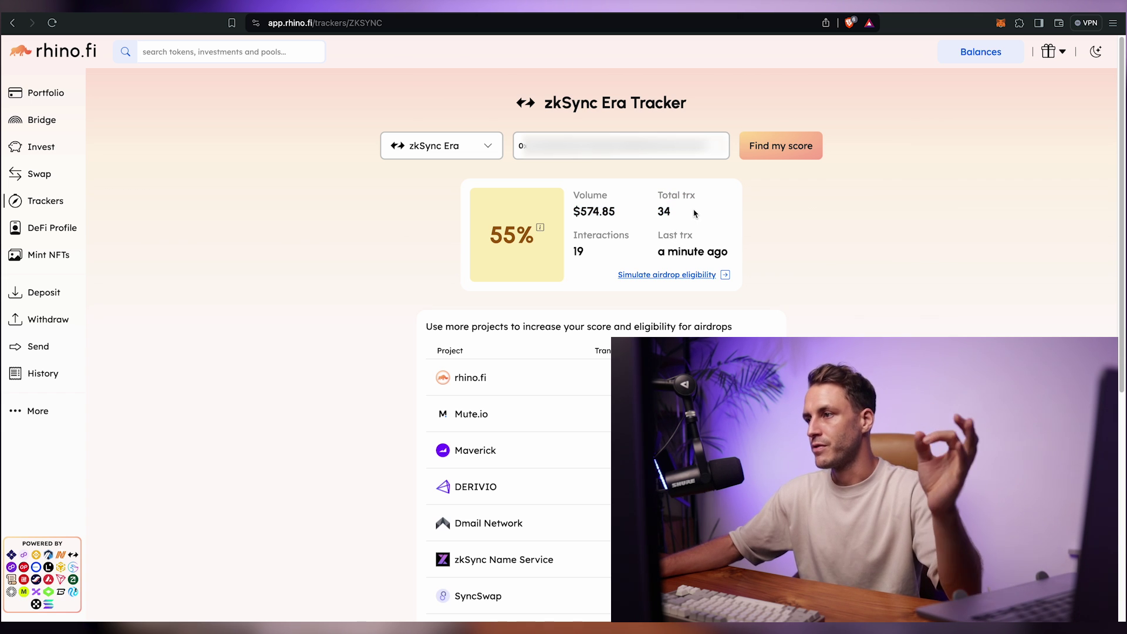